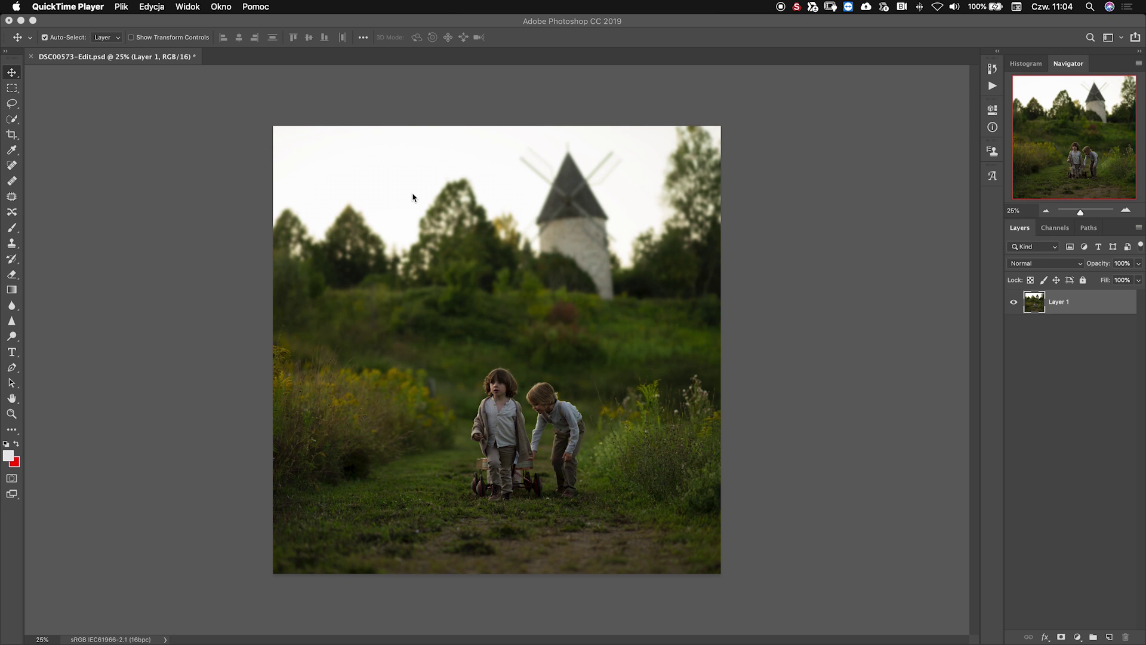
Open the skies folder in Finder and drag SKY3.jpg onto the Photoshop photo.
mouse_move(351, 639)
left_click(88, 621)
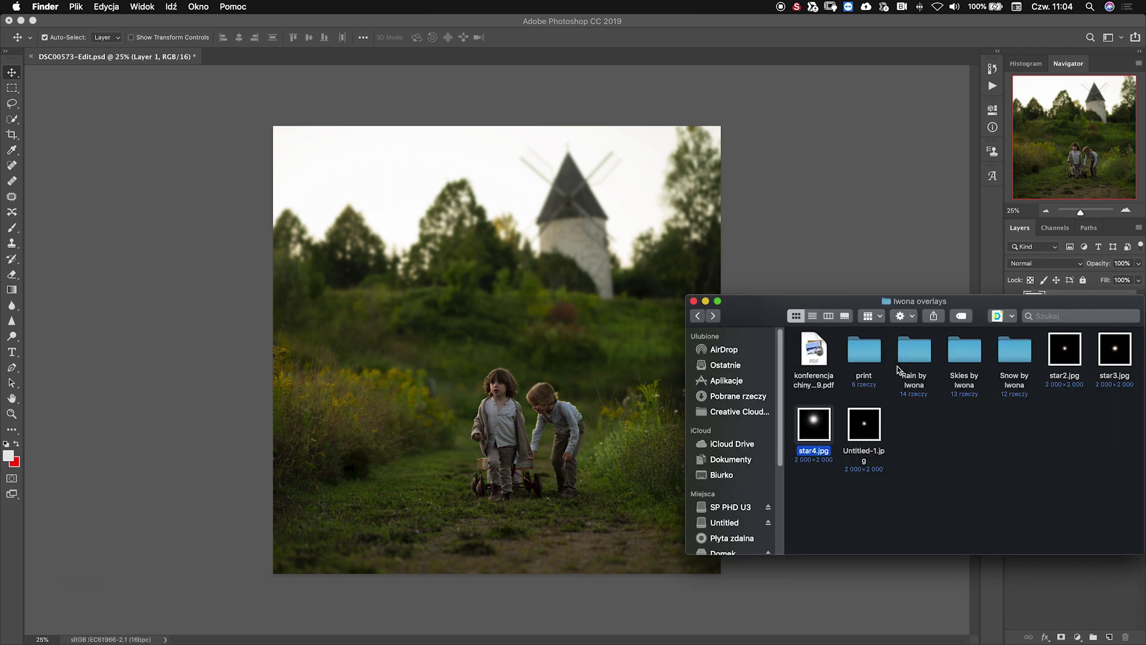
double_click(964, 354)
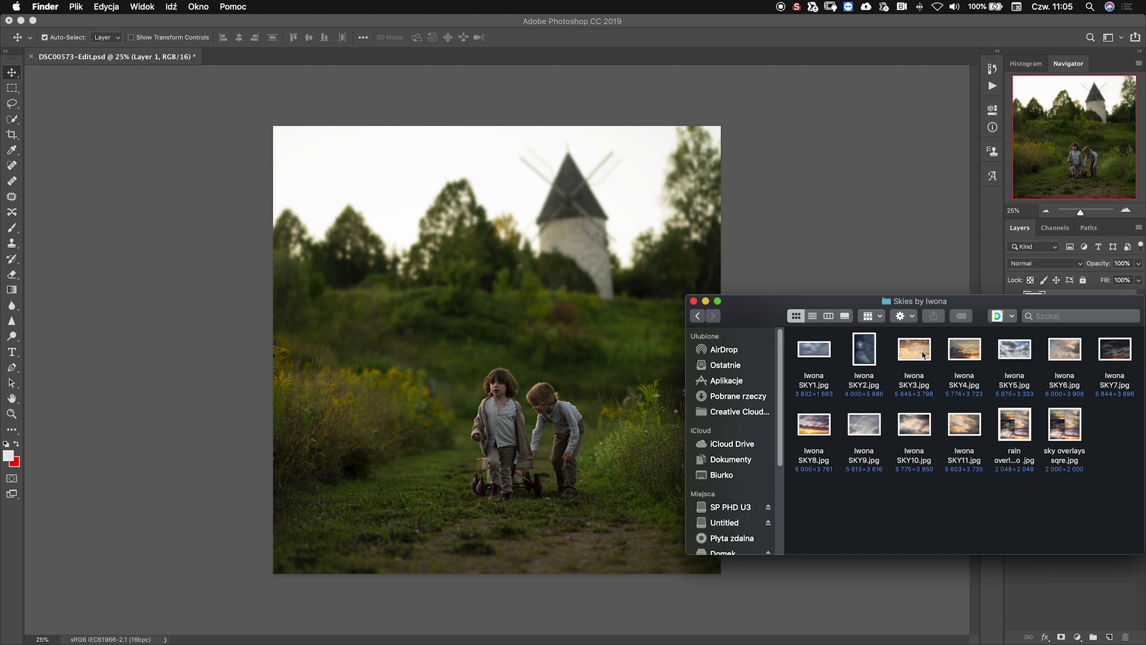
left_click_drag(917, 356, 423, 208)
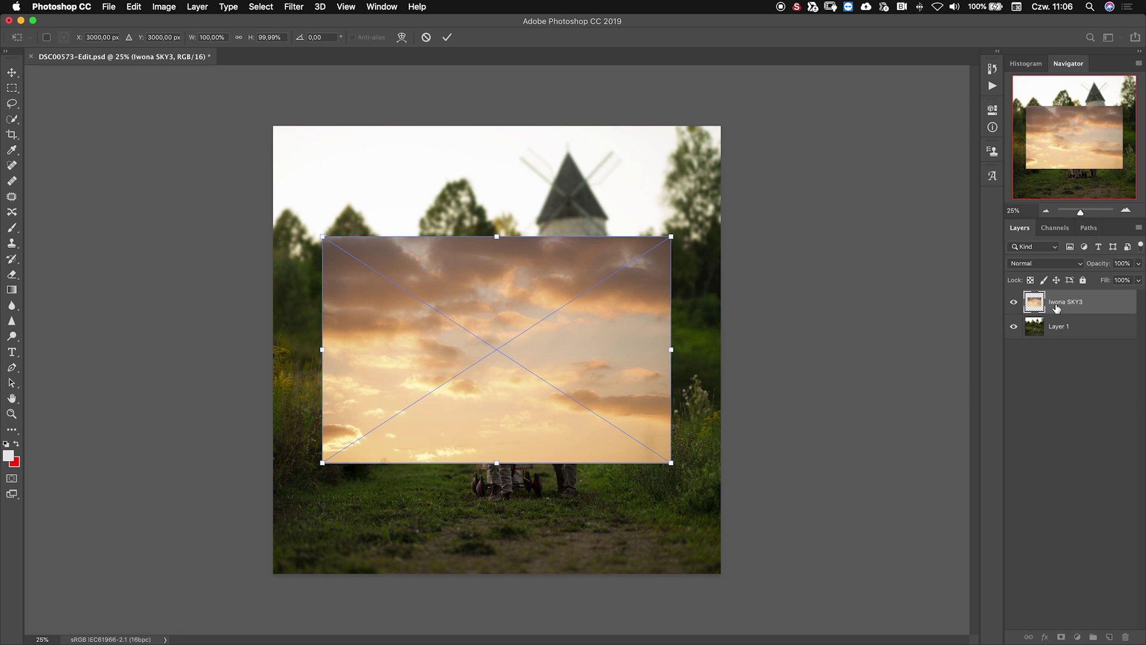
Scale the SKY3 sky to about 128% and align it across the photo's top edge.
left_click_drag(476, 352, 432, 243)
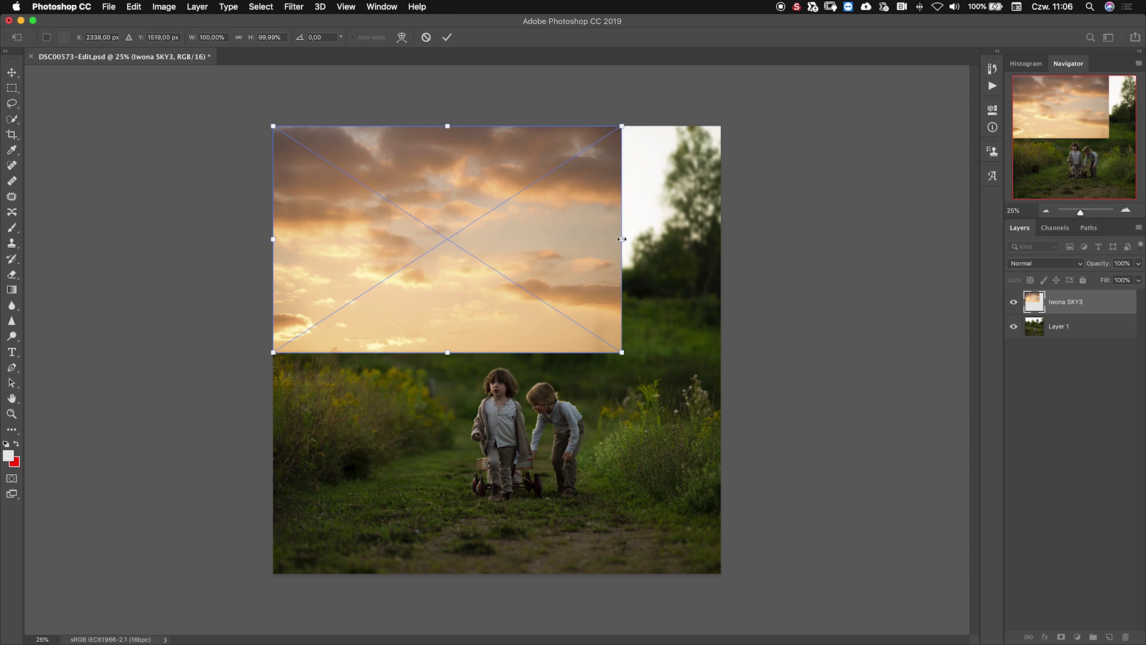
left_click_drag(622, 239, 720, 239)
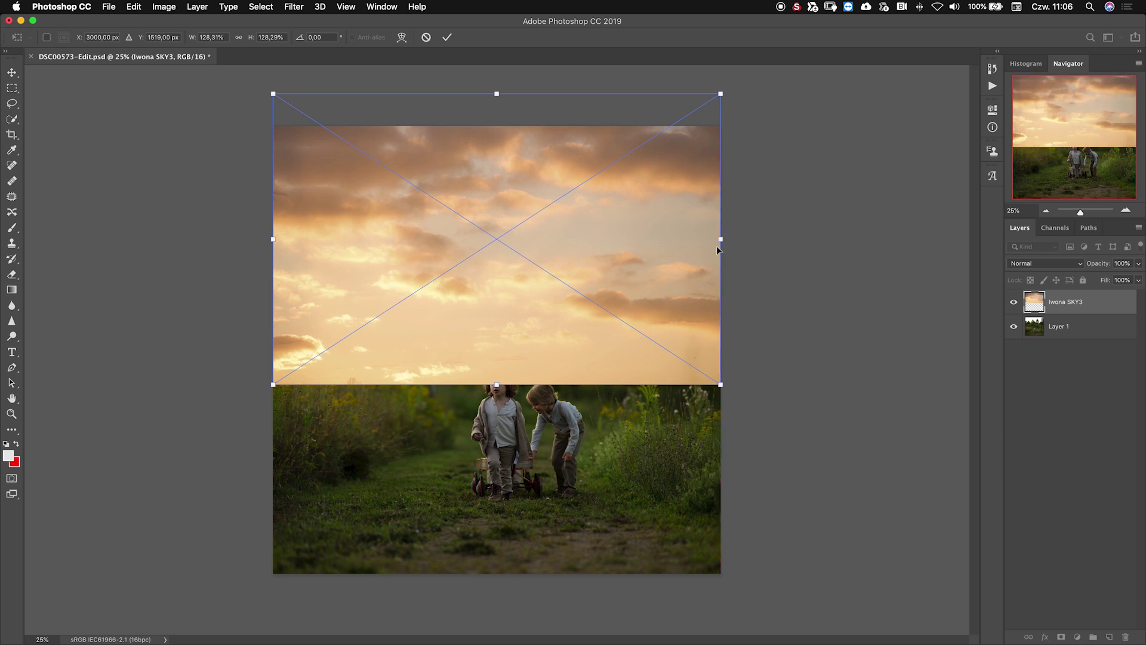
left_click_drag(580, 231, 580, 205)
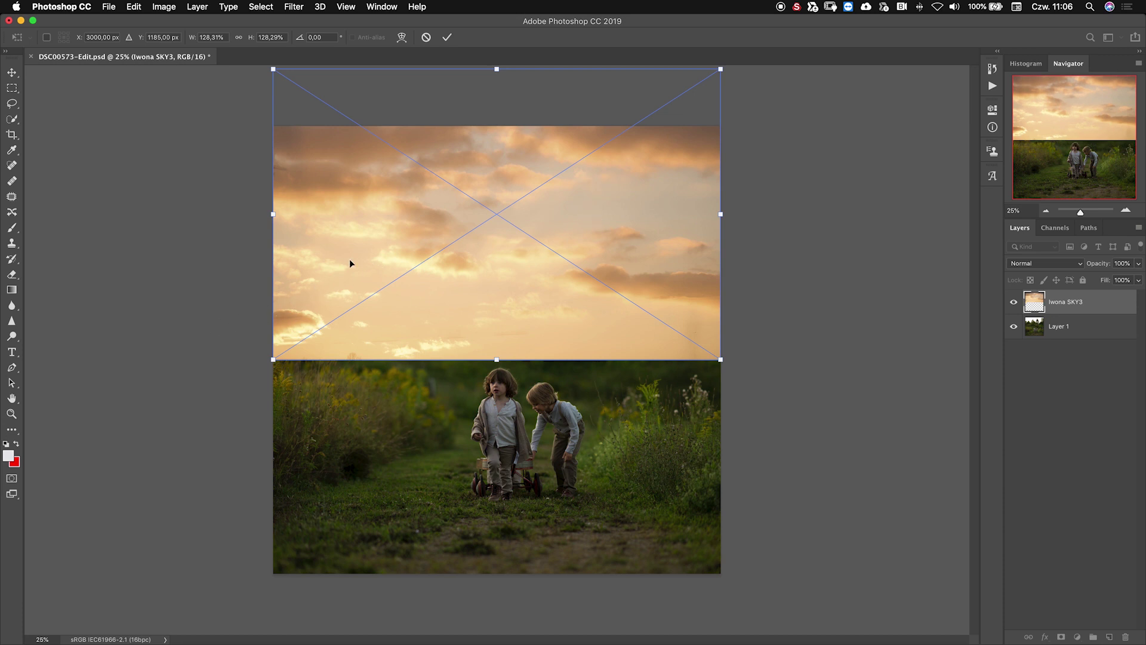
left_click_drag(503, 276, 553, 268)
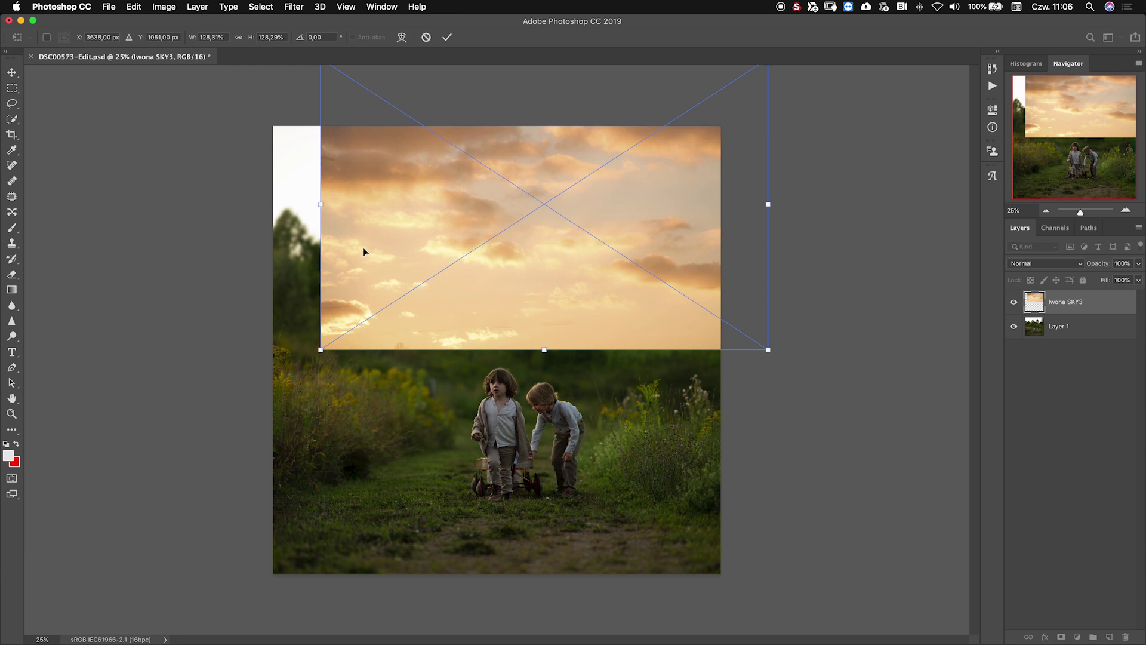
left_click_drag(363, 251, 415, 241)
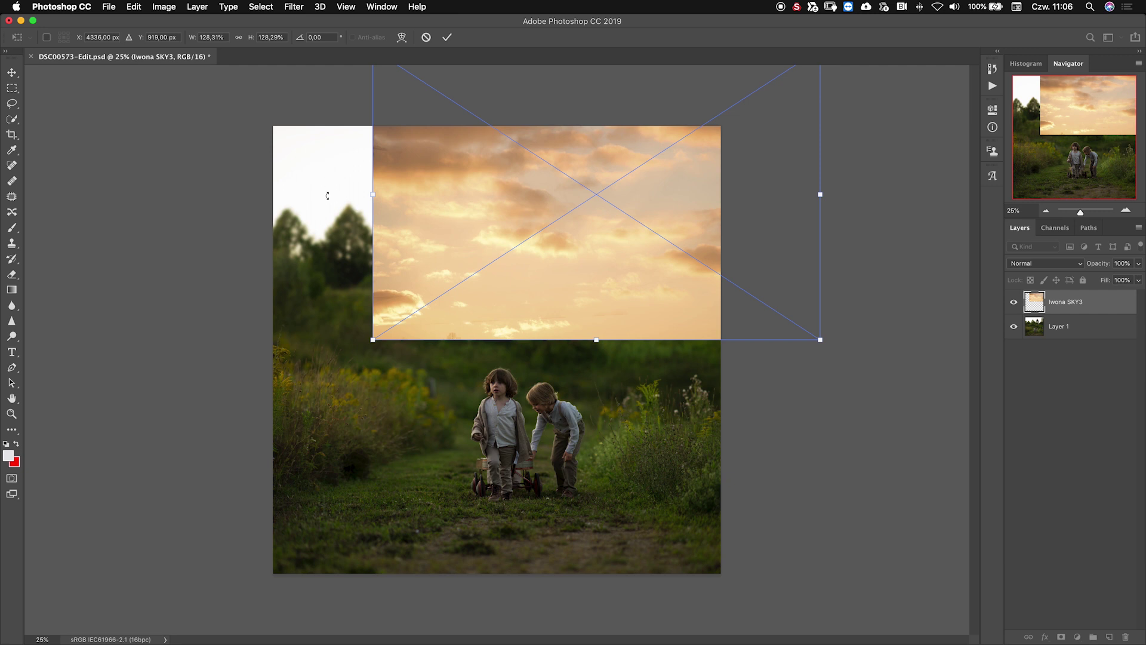
left_click_drag(448, 224, 402, 202)
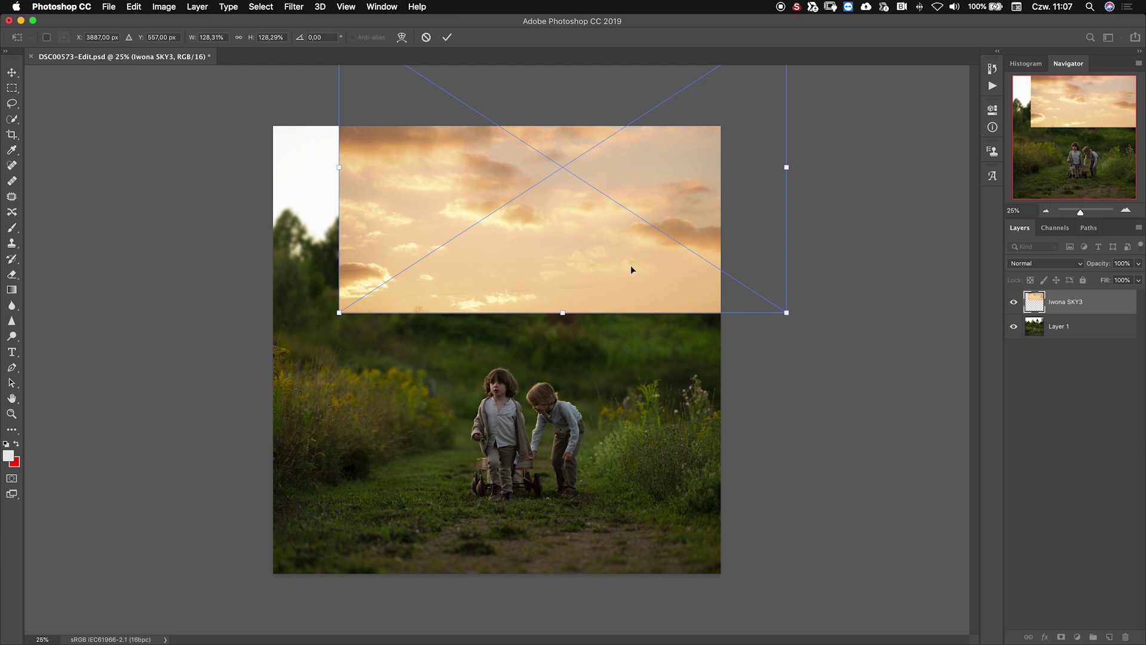
left_click_drag(631, 266, 564, 270)
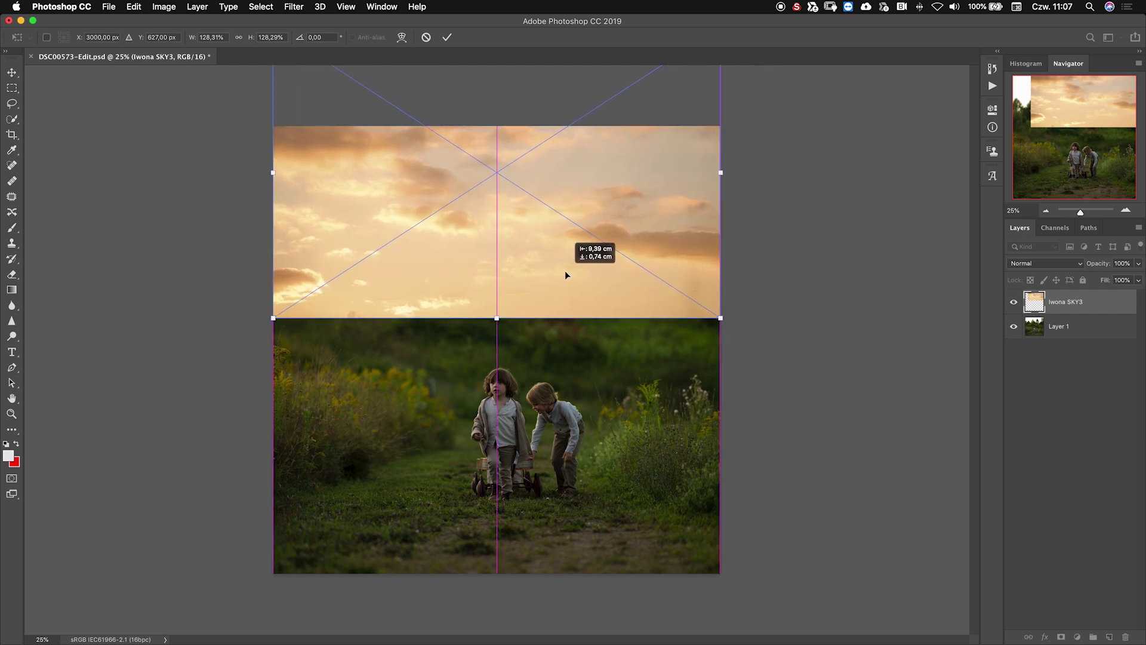
left_click(447, 38)
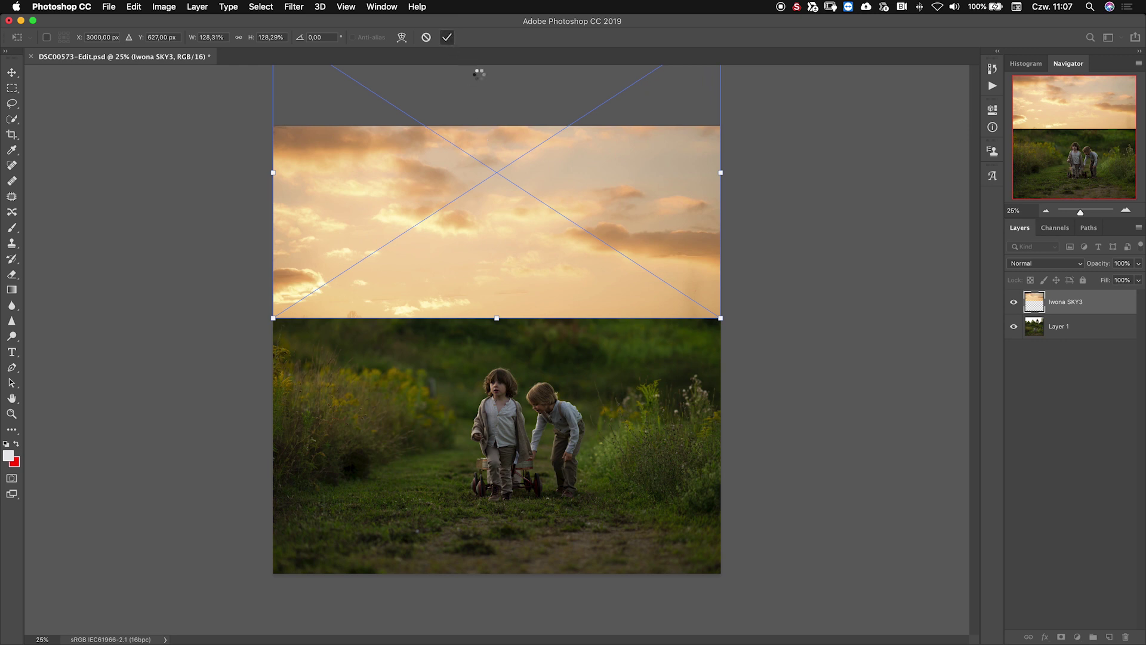
Set the SKY3 layer to Multiply and fine-tune its height over the treeline.
left_click_drag(597, 186, 606, 219)
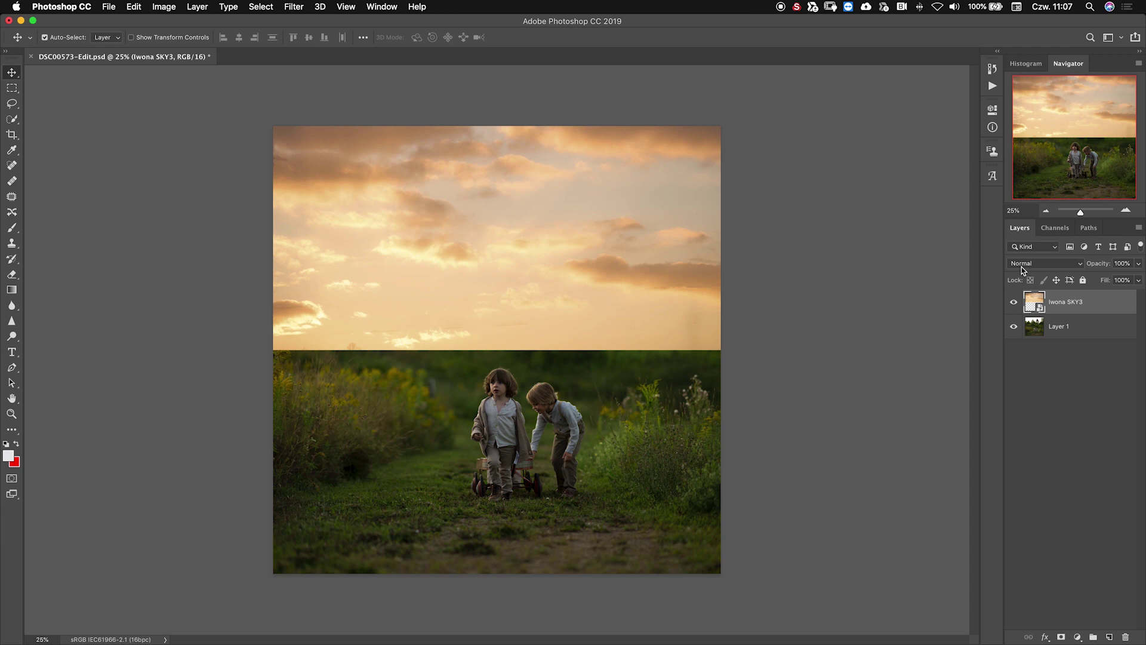
left_click(1040, 268)
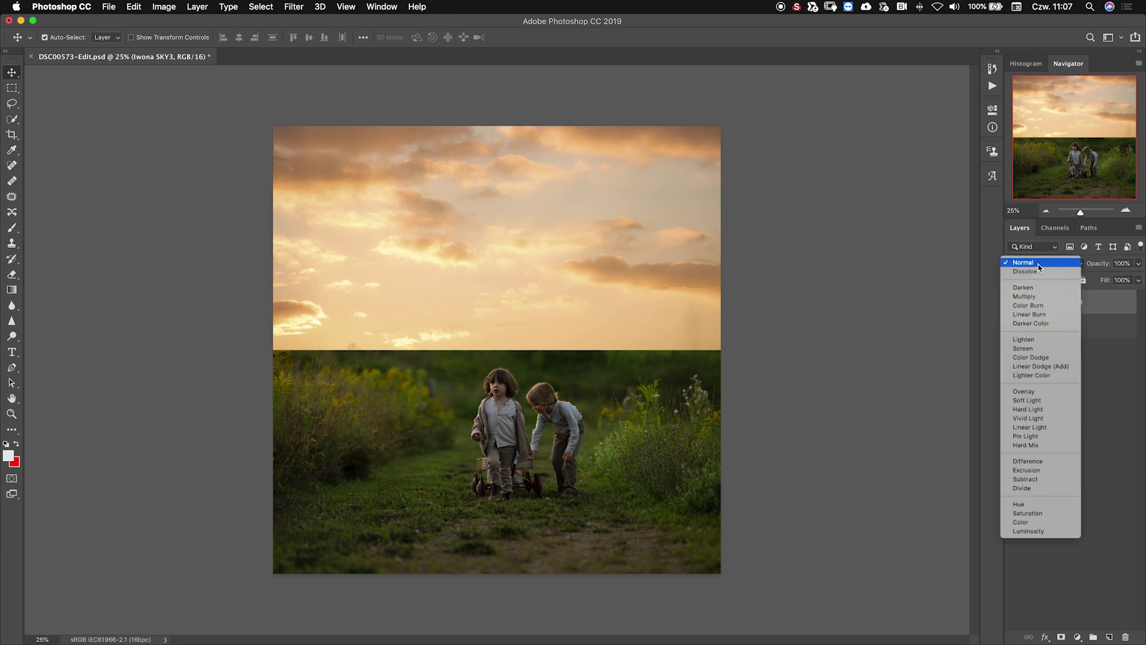
left_click(1024, 296)
left_click_drag(502, 234, 519, 212)
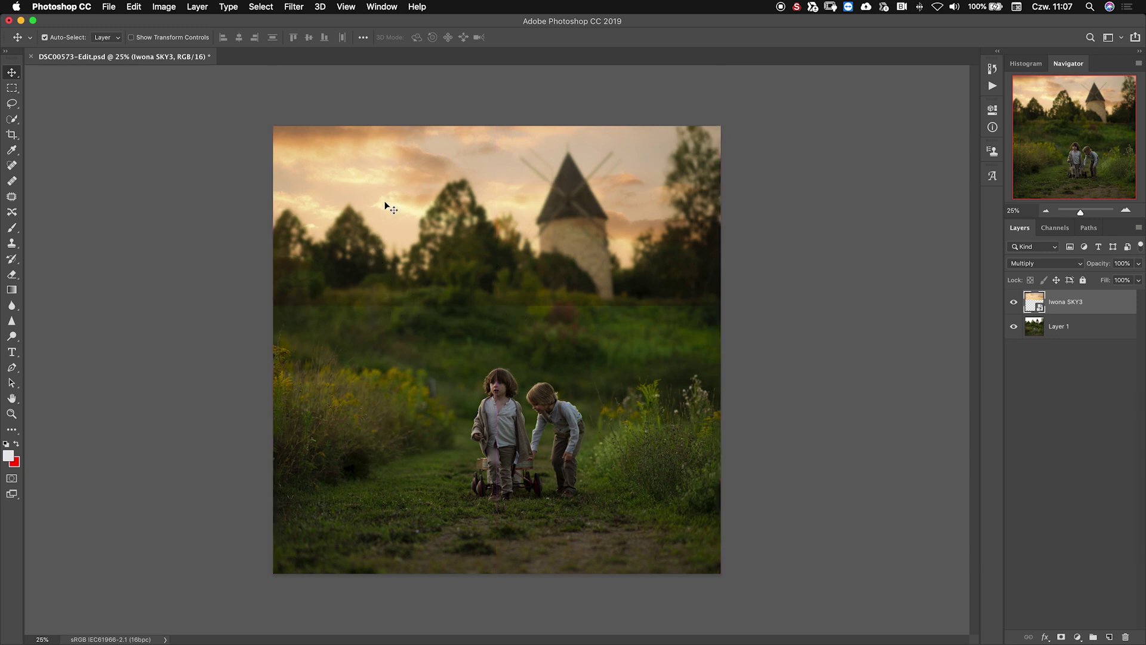
left_click_drag(395, 213, 371, 200)
left_click_drag(655, 295, 658, 317)
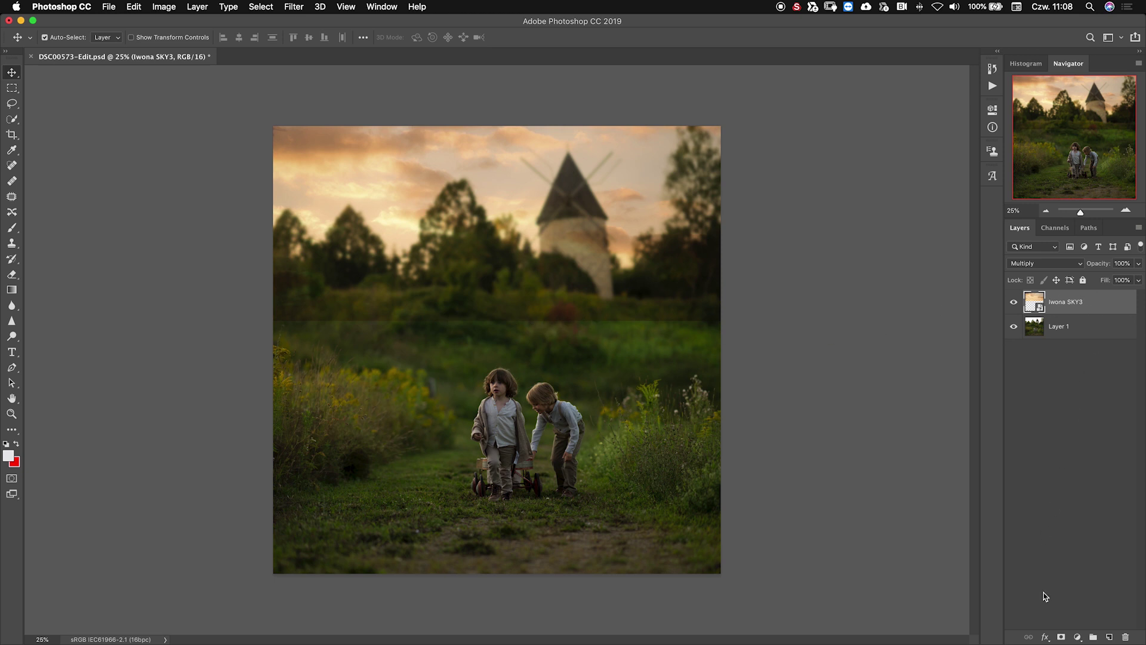
Add a layer mask and paint black with 1200 then 800 px brushes over windmill and hills.
left_click(1062, 637)
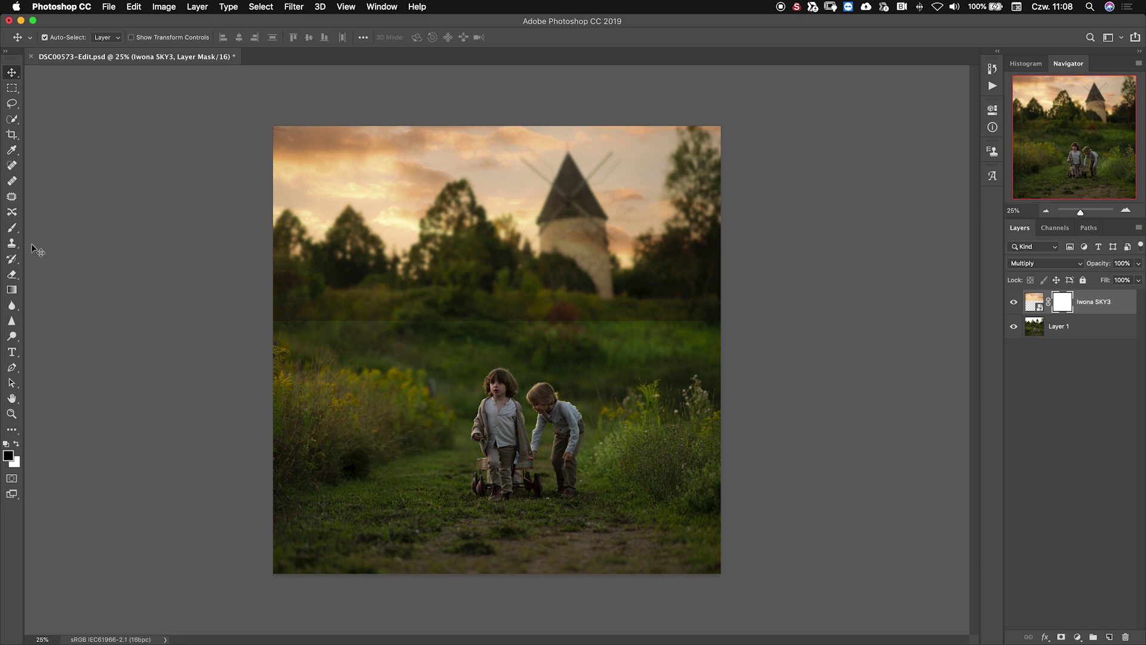
left_click(11, 228)
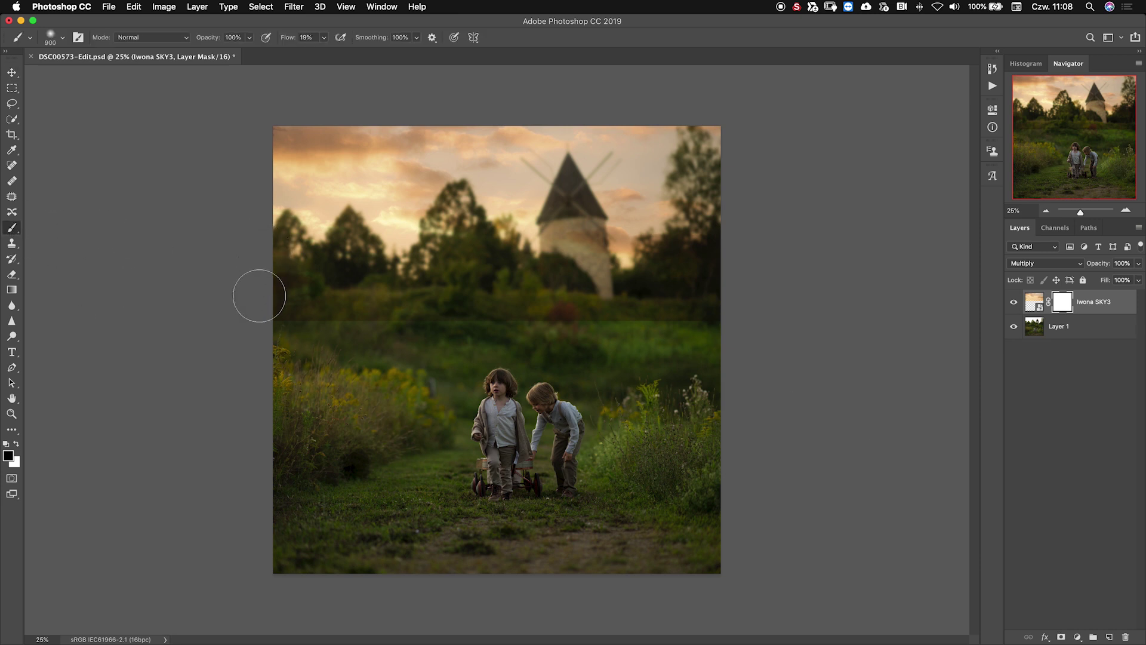
key("bracketright")
key("bracketright")
key("bracketright")
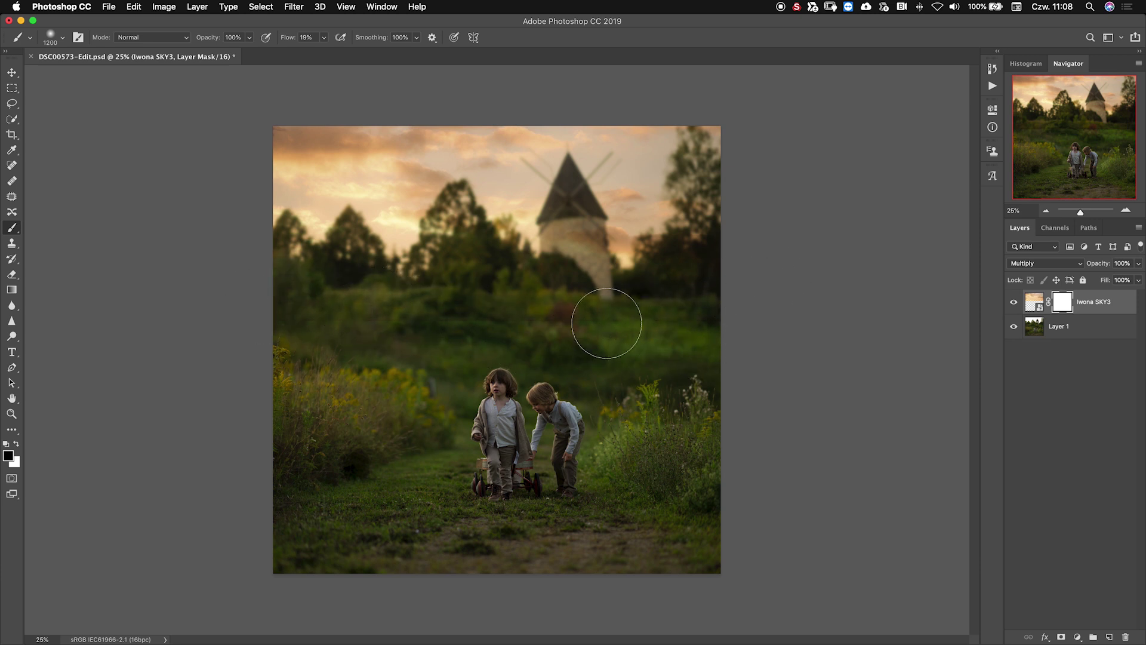
mouse_move(607, 323)
left_mouse_down()
mouse_move(569, 302)
mouse_move(562, 244)
mouse_move(578, 245)
mouse_move(576, 293)
mouse_move(569, 261)
left_mouse_up()
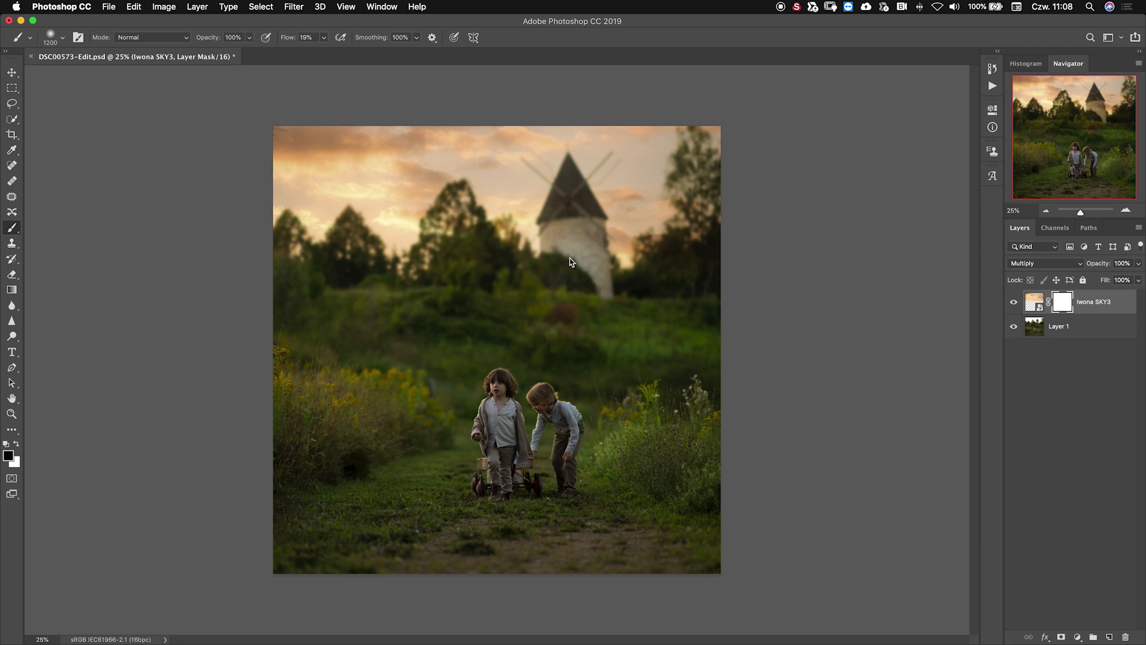
key("bracketleft")
key("bracketleft")
key("bracketleft")
key("bracketleft")
mouse_move(562, 255)
left_mouse_down()
mouse_move(588, 242)
mouse_move(582, 216)
mouse_move(578, 292)
mouse_move(577, 271)
left_mouse_up()
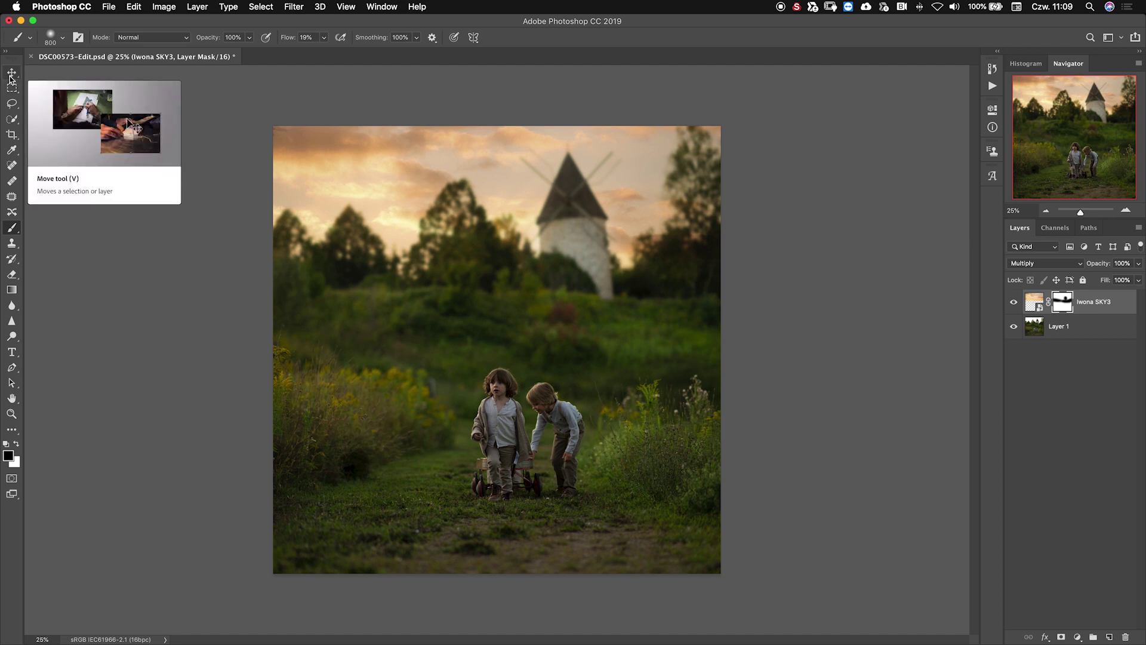
left_click(10, 76)
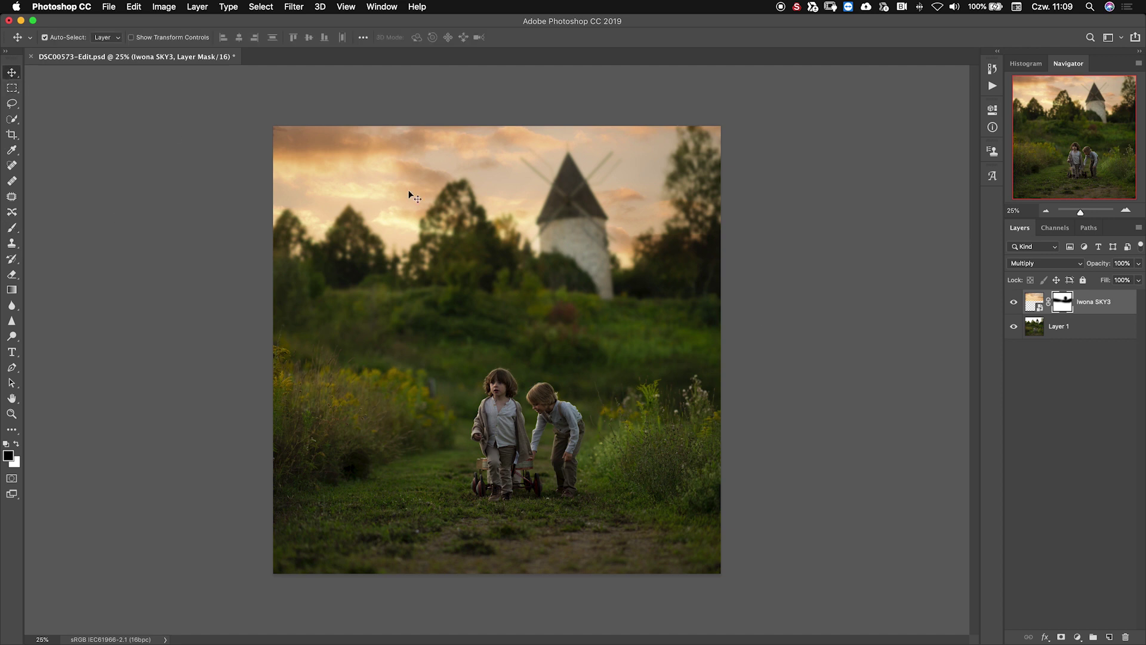
Split the sky layer's Underlying Layer Blend If black slider at 0/196.
double_click(1118, 310)
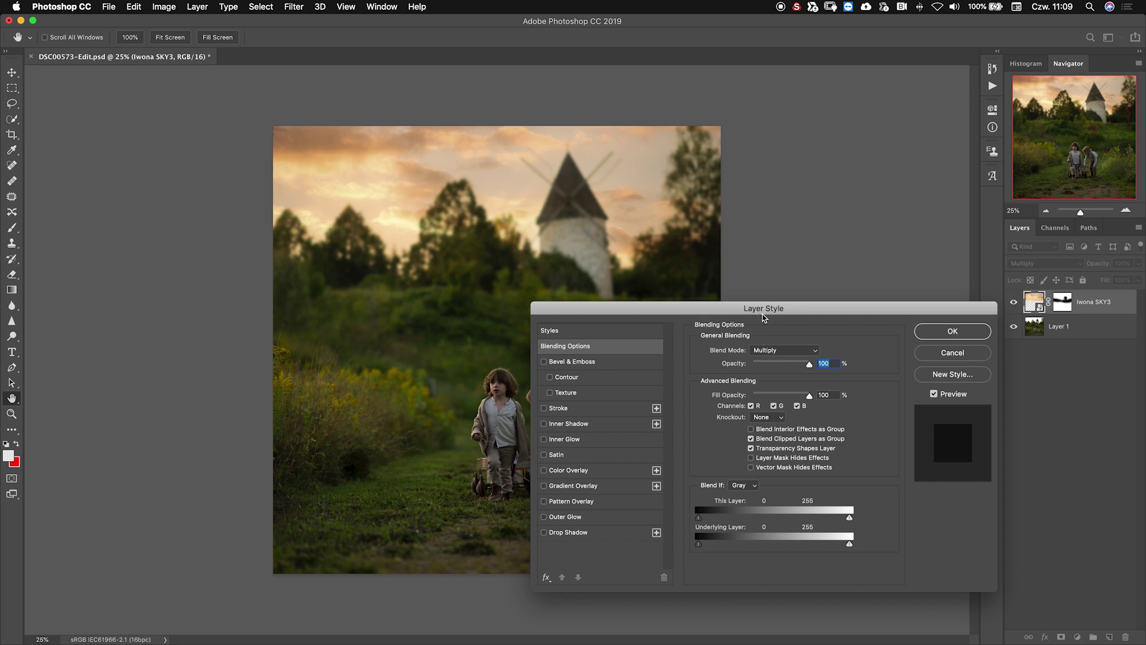
left_click_drag(759, 315, 835, 345)
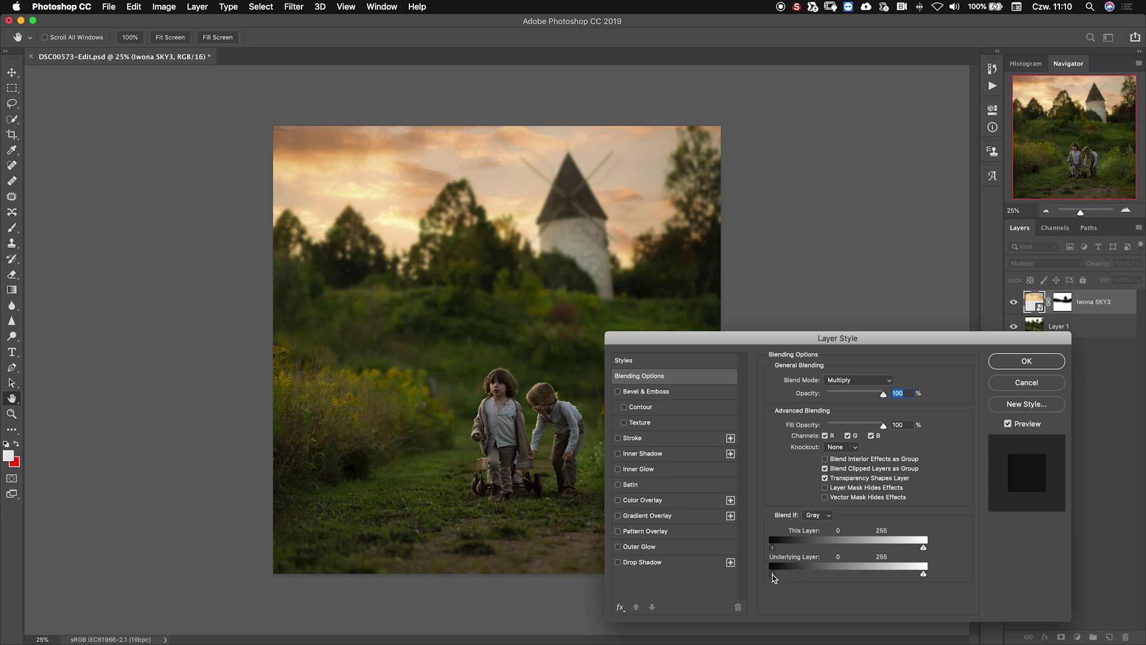
mouse_move(773, 578)
left_mouse_down()
mouse_move(885, 586)
mouse_move(769, 588)
left_mouse_up()
key("alt")
left_click_drag(774, 574, 889, 576)
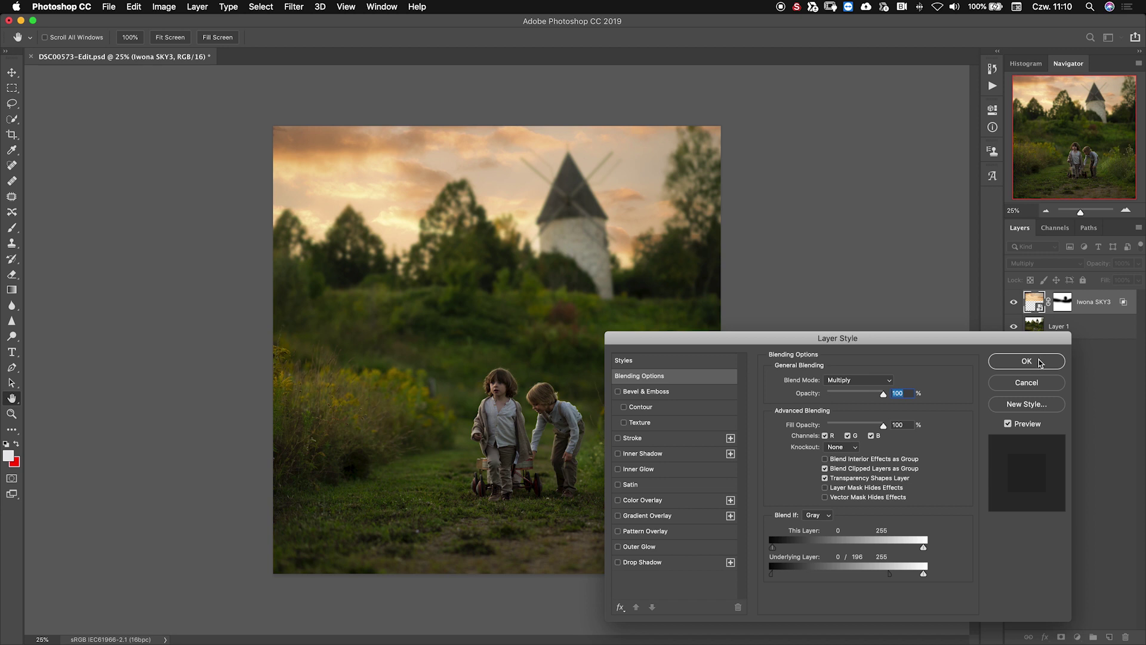
left_click(1014, 361)
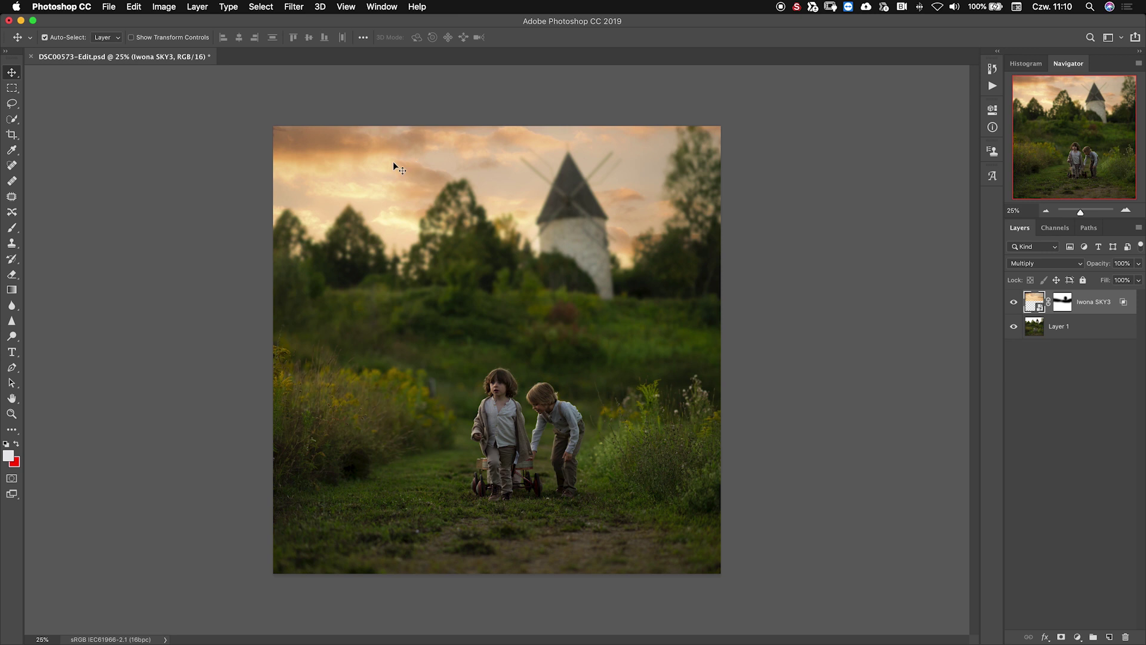
Drag the SKY3 sky about 2 cm lower behind the windmill and trees.
left_click_drag(392, 161, 392, 146)
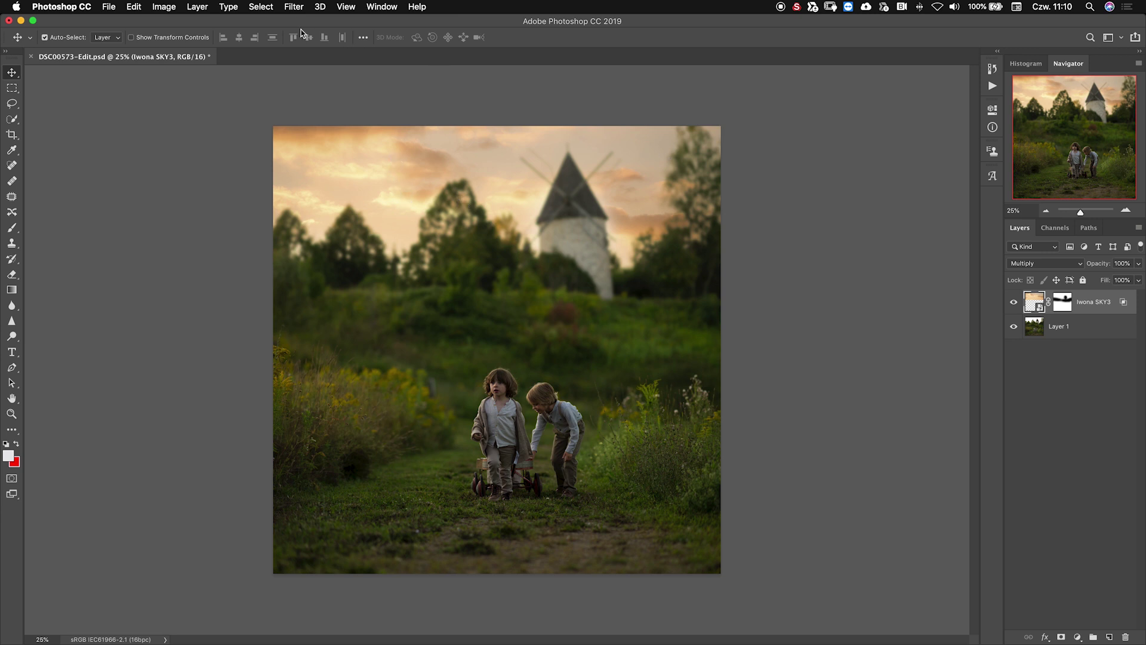
Choose Filter > Blur Gallery > Tilt-Shift on the sky layer.
left_click(292, 7)
mouse_move(354, 150)
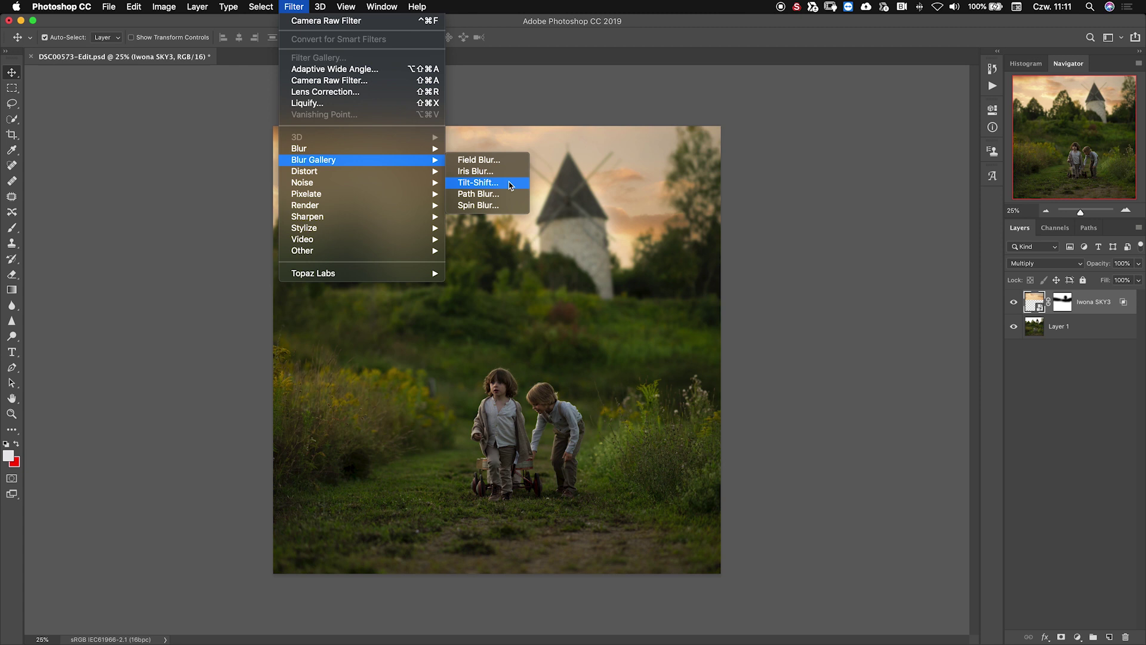
left_click(511, 184)
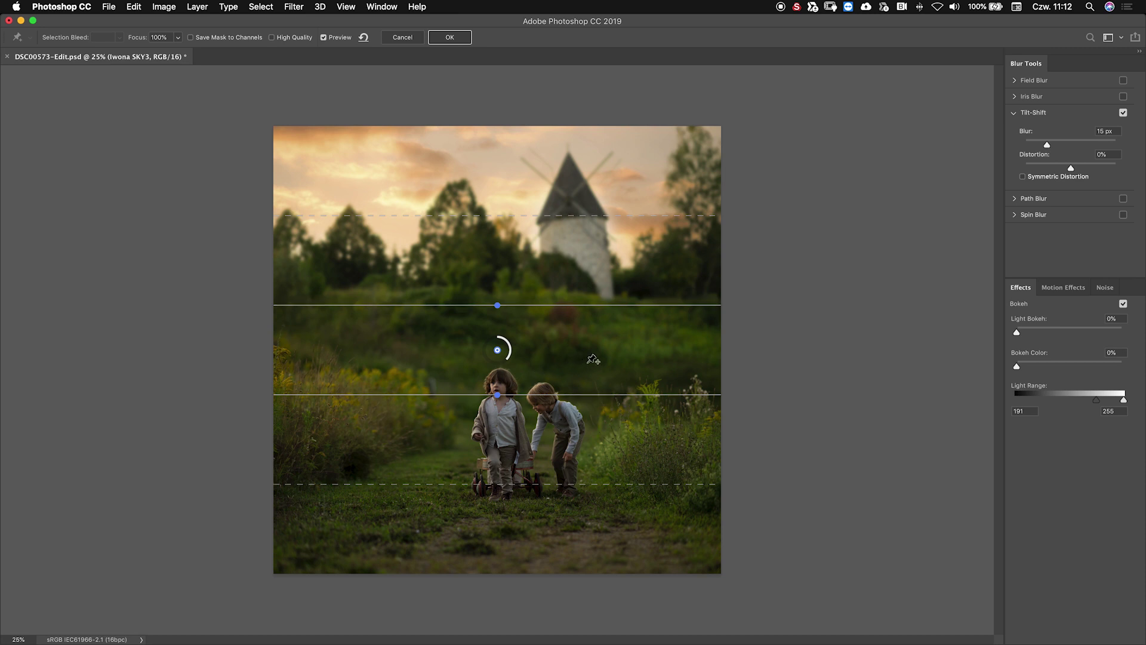
Move the tilt-shift sharp band above the photo, set Blur to 56 px, and apply.
left_click_drag(506, 346, 507, 60)
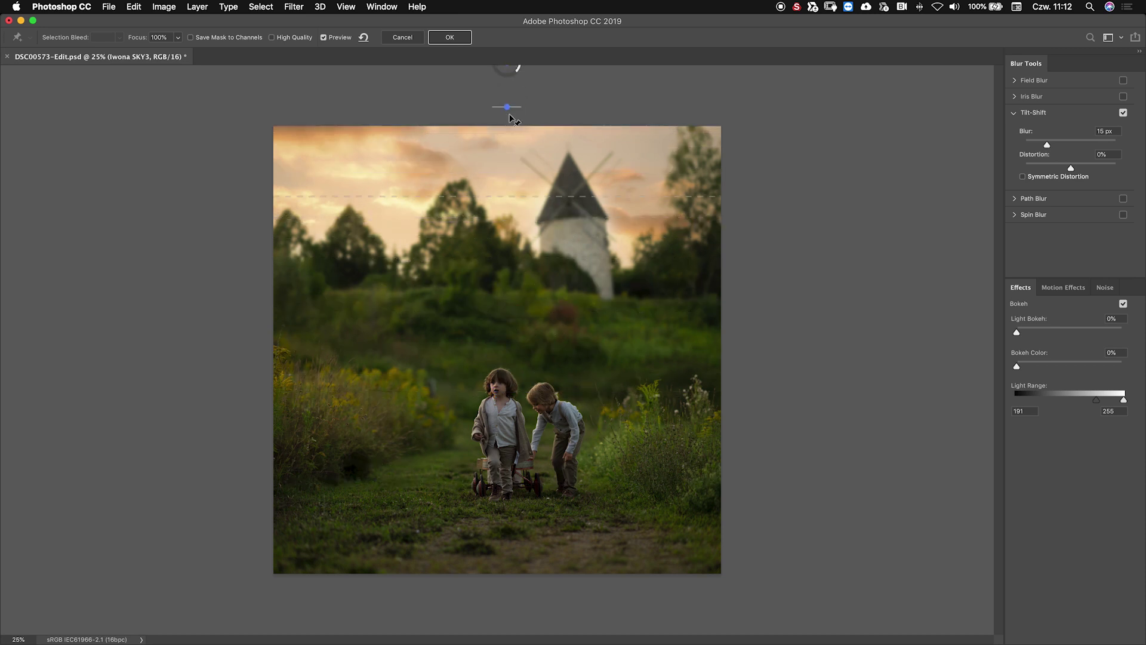
left_click_drag(377, 196, 389, 116)
left_click_drag(1047, 145, 1062, 146)
left_click_drag(1064, 146, 1067, 148)
left_click(448, 37)
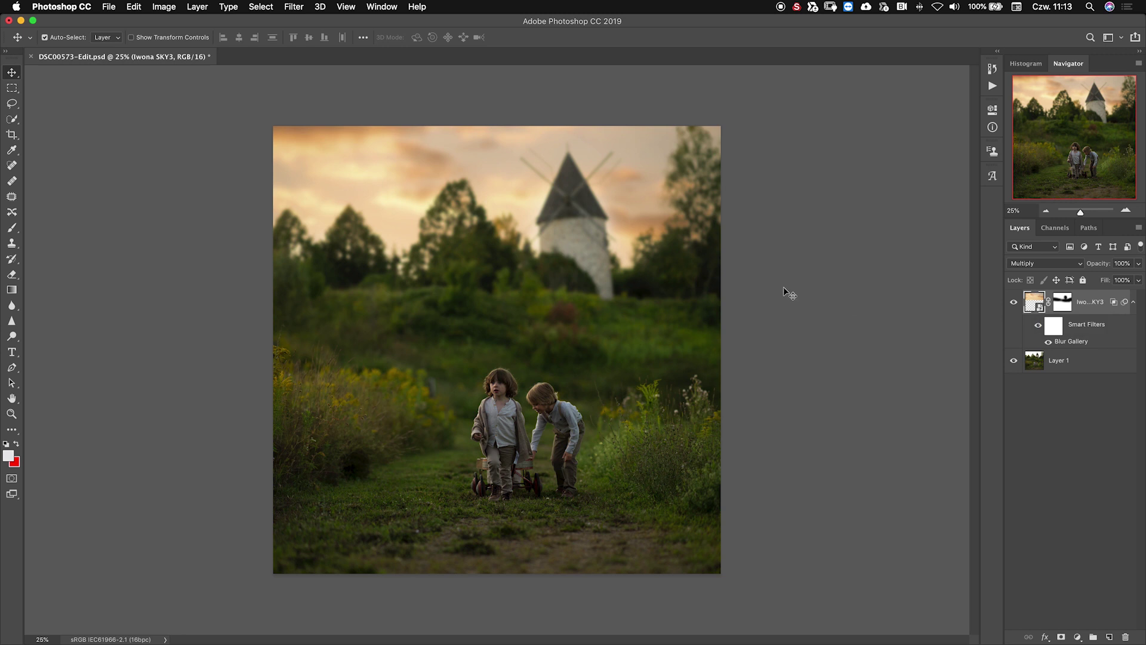
Apply Levels to the sky with black input 9 and midtones 1,38.
key("super")
key("super+l")
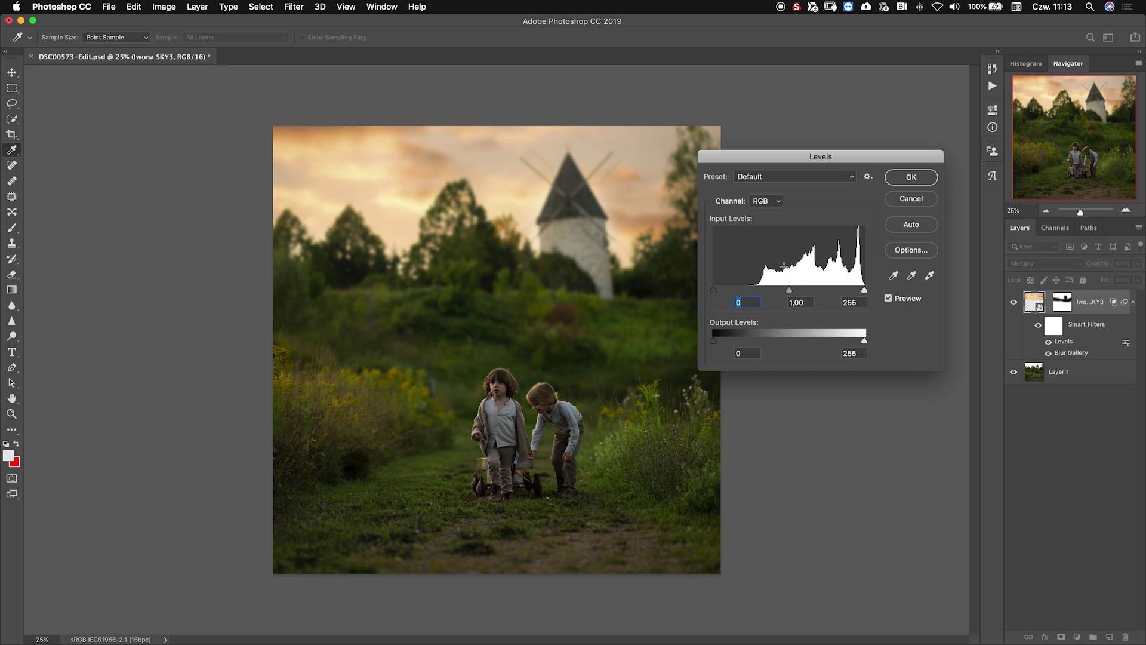
left_click_drag(855, 156, 926, 148)
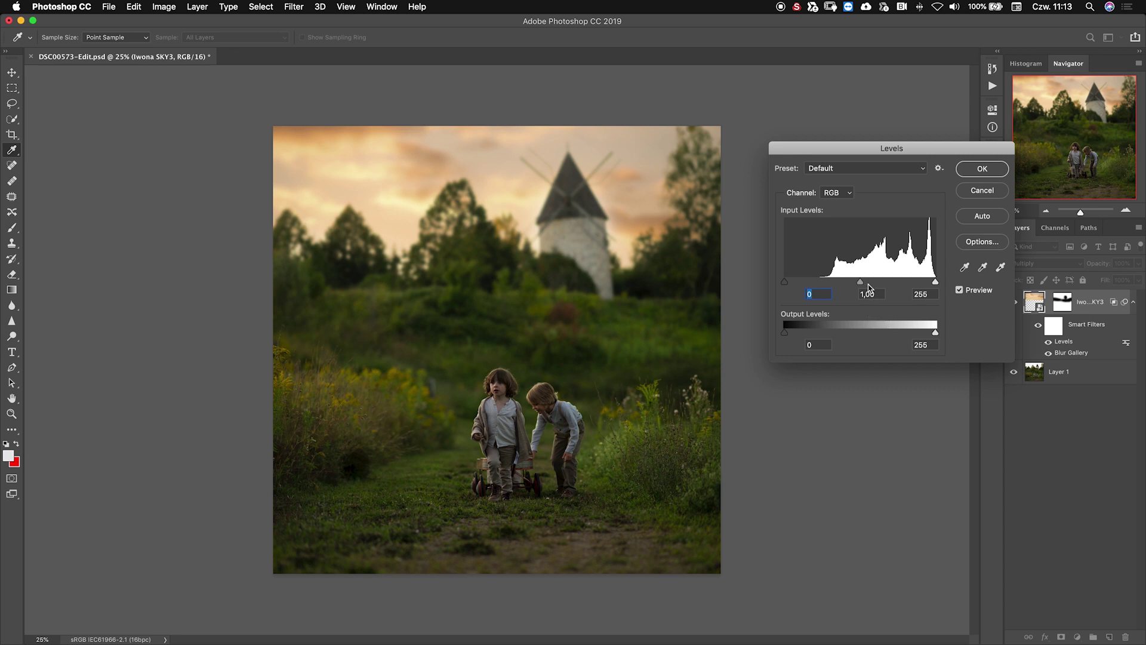
mouse_move(861, 281)
left_mouse_down()
mouse_move(877, 282)
mouse_move(855, 283)
left_mouse_up()
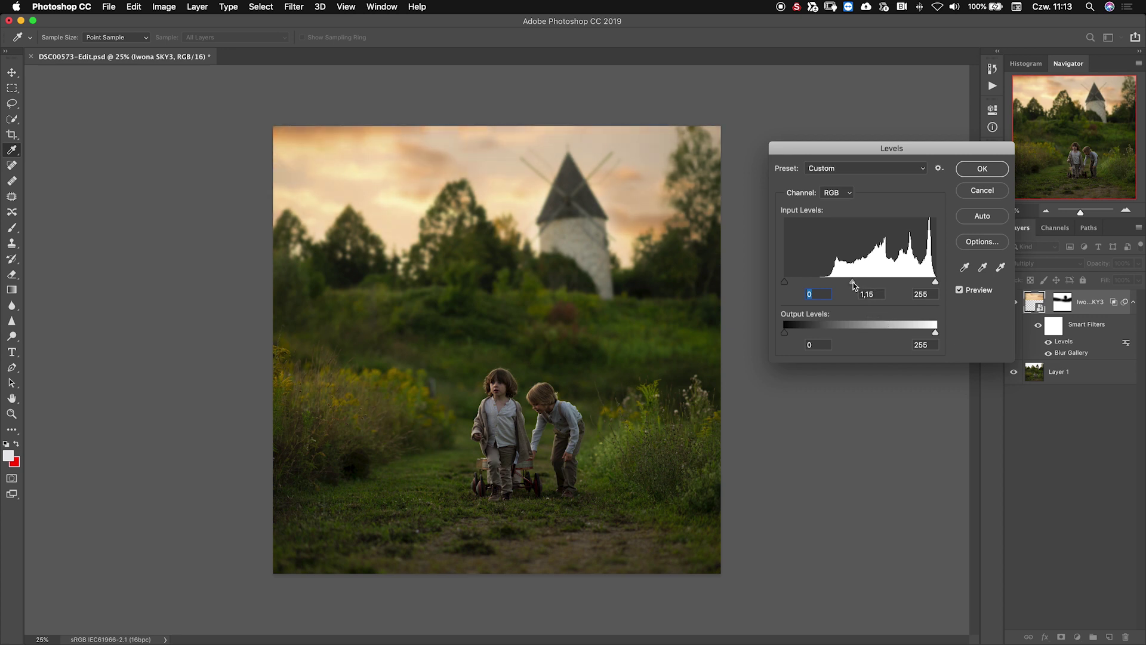
mouse_move(854, 283)
left_mouse_down()
mouse_move(790, 282)
mouse_move(845, 283)
left_mouse_up()
left_click(846, 281)
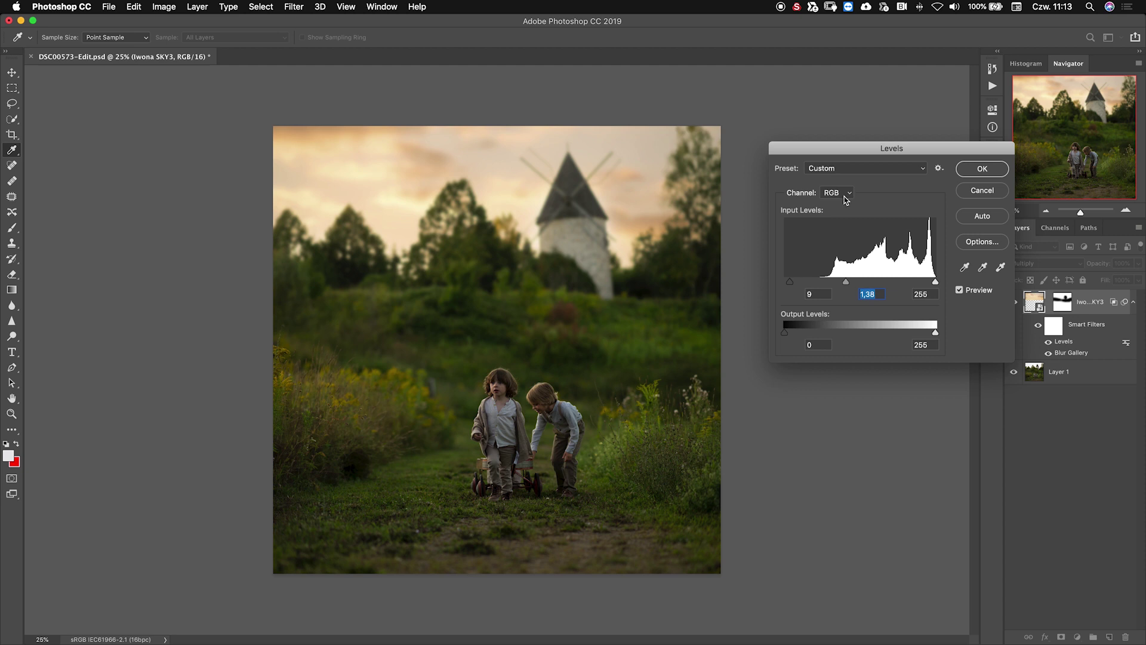
left_click(994, 171)
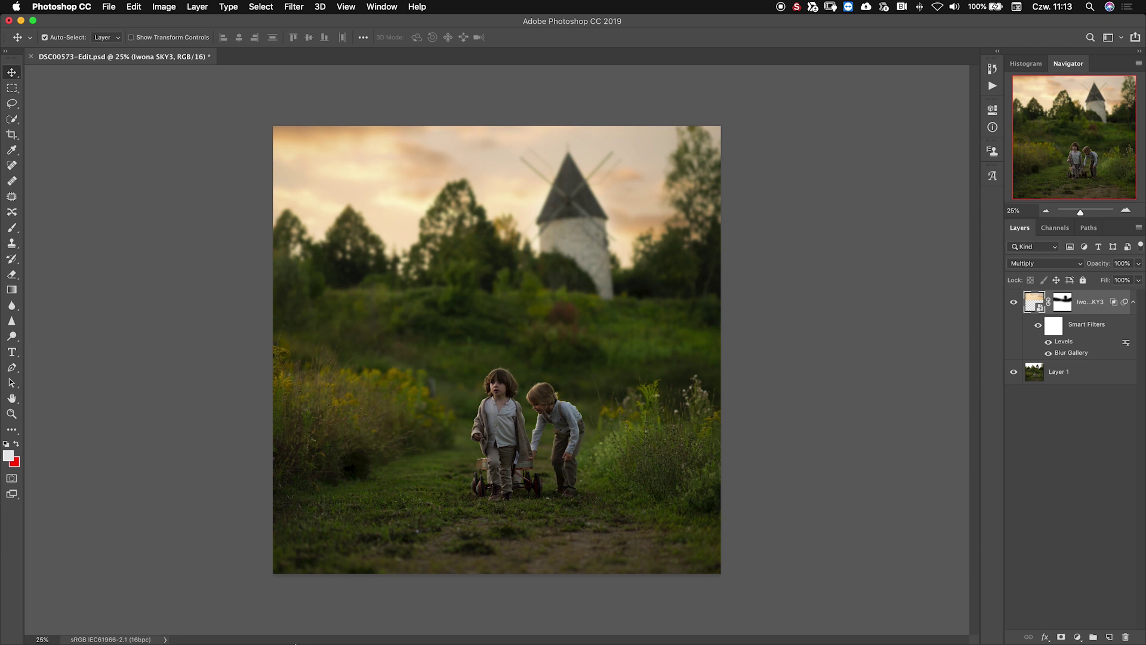
Select star4.jpg in the overlays folder and drag it onto the Photoshop photo.
mouse_move(291, 624)
left_click(96, 623)
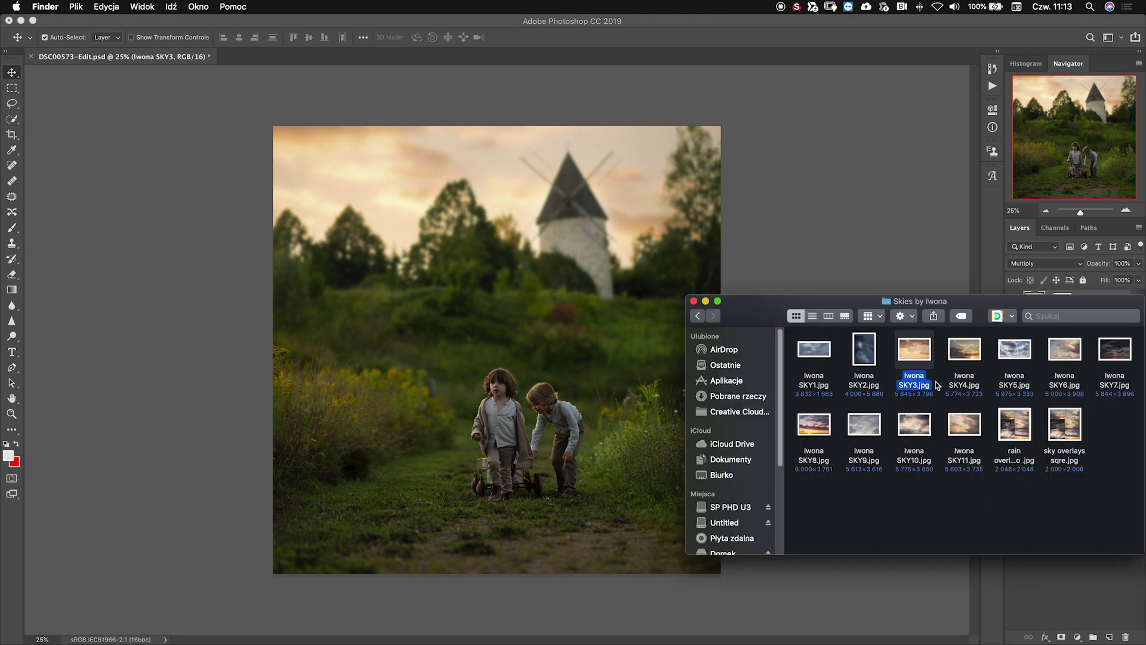
left_click(699, 316)
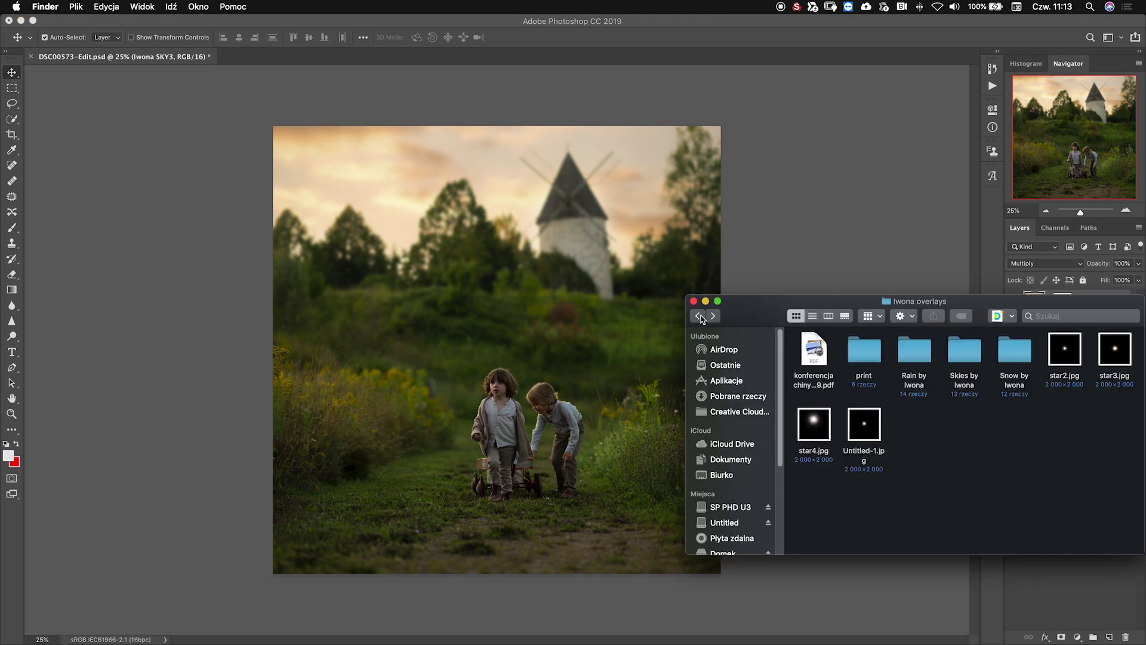
left_click(828, 437)
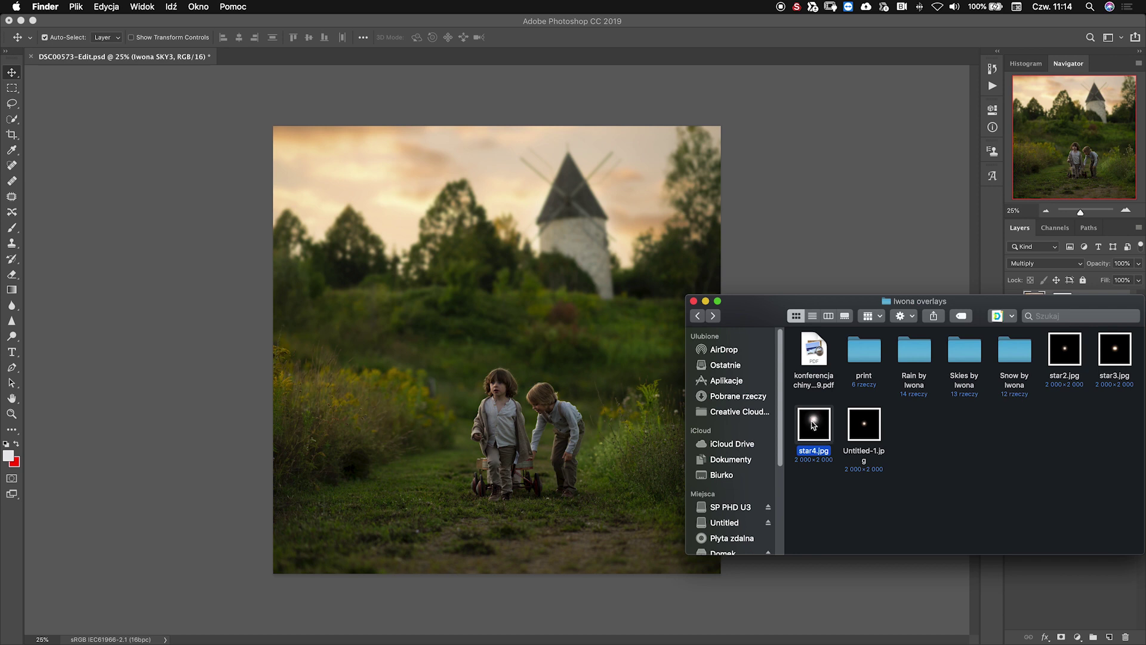
left_click_drag(815, 425, 316, 327)
left_click_drag(818, 304, 877, 360)
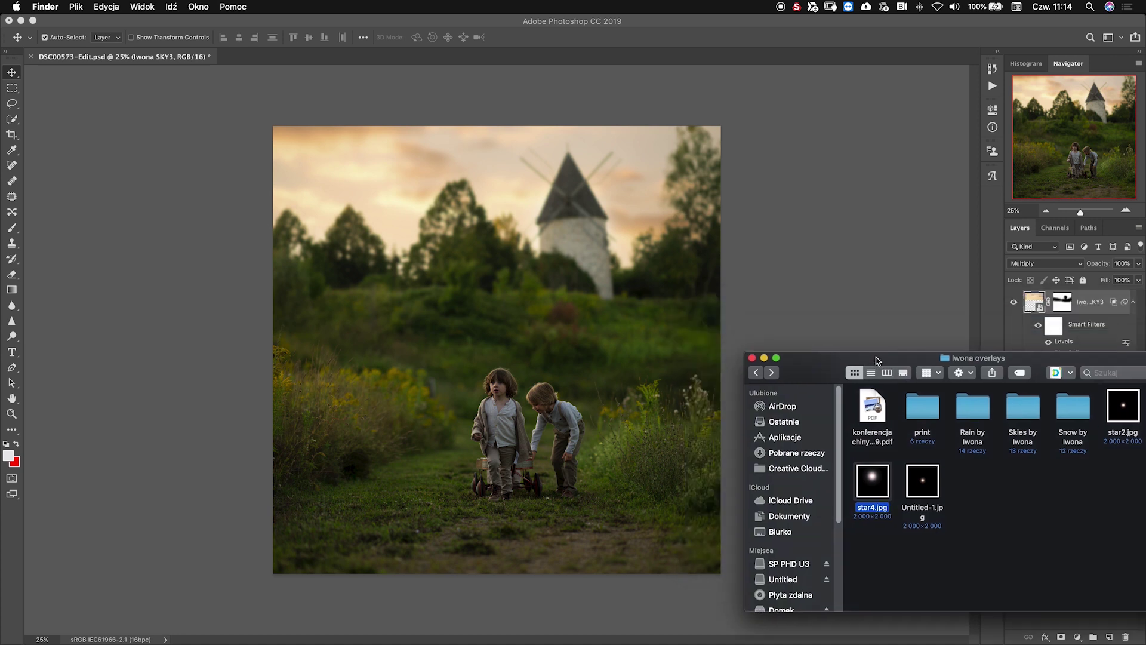
left_click_drag(874, 478, 453, 343)
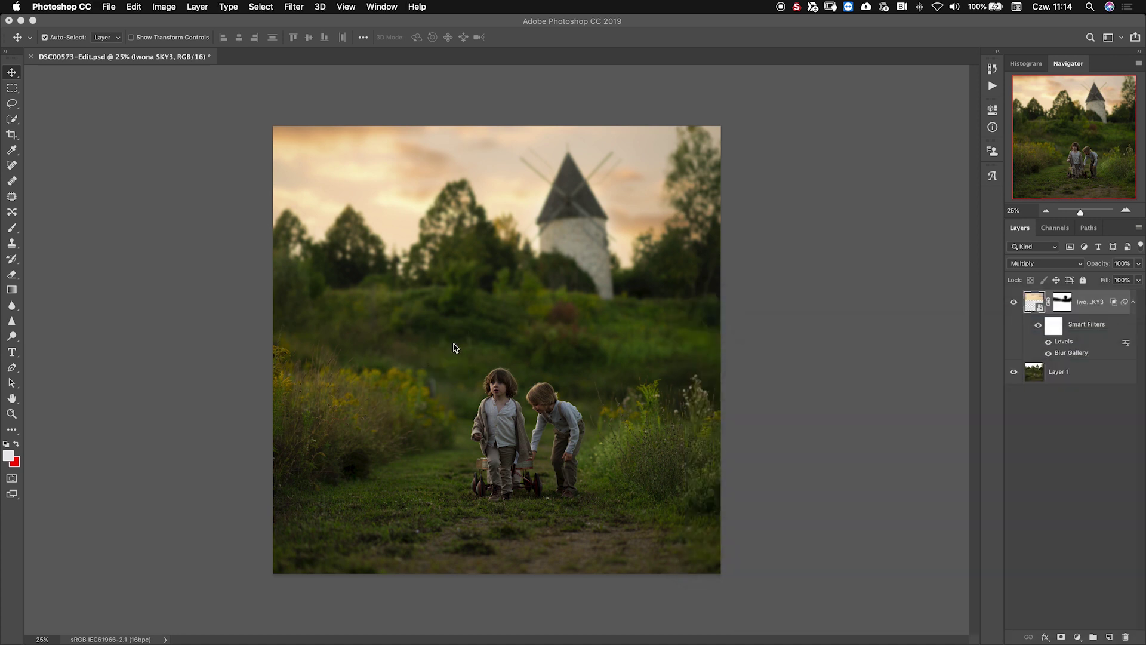
Position the star4 flare at the photo's left edge and enlarge it to about 127%.
left_click_drag(484, 286, 188, 310)
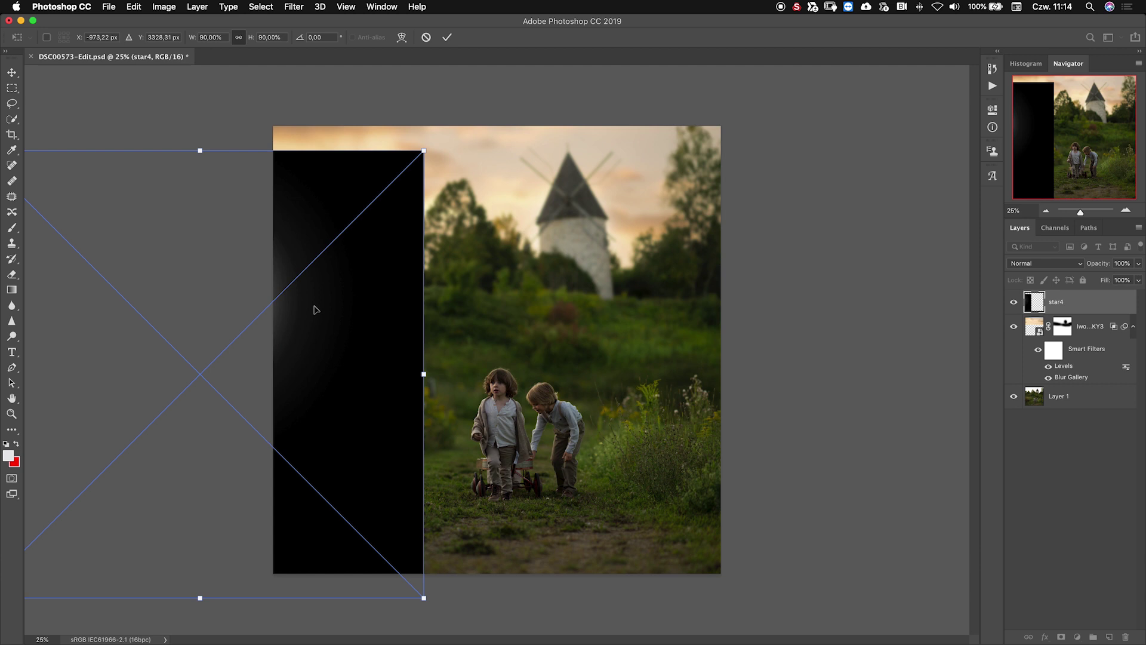
left_click_drag(315, 309, 403, 302)
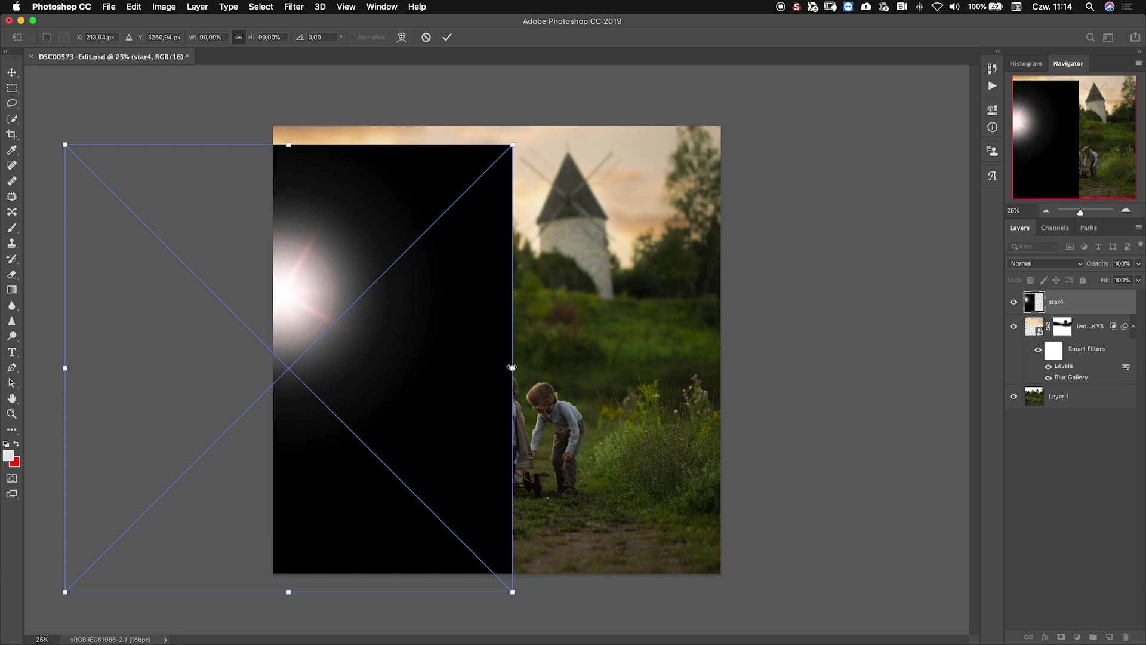
left_click_drag(512, 367, 425, 392)
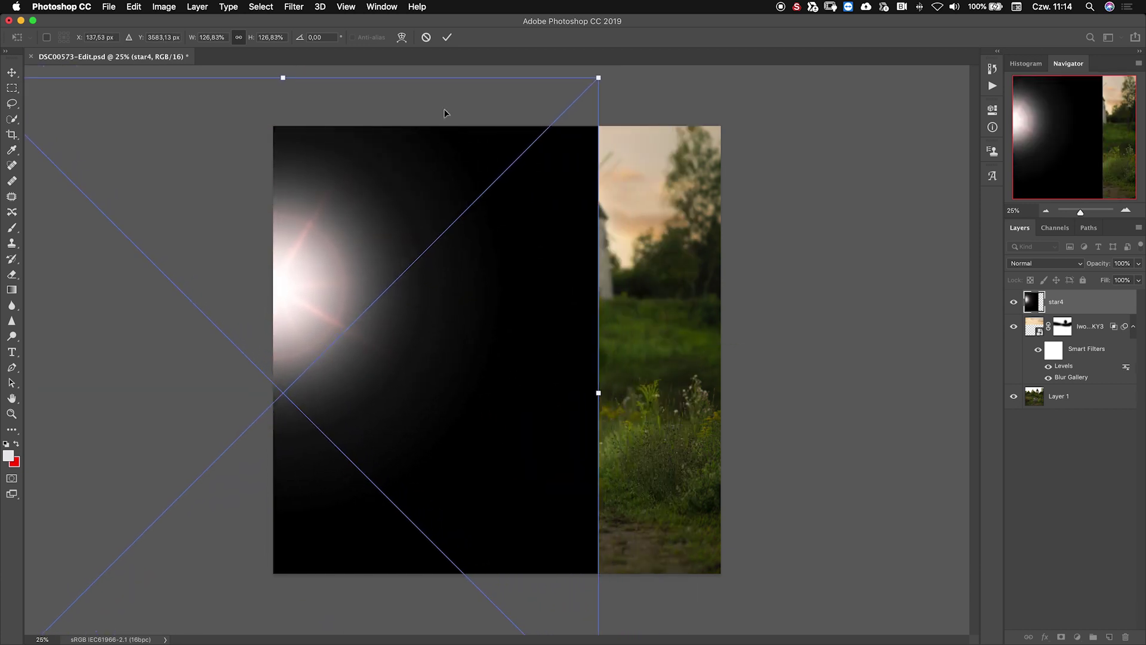
left_click(447, 37)
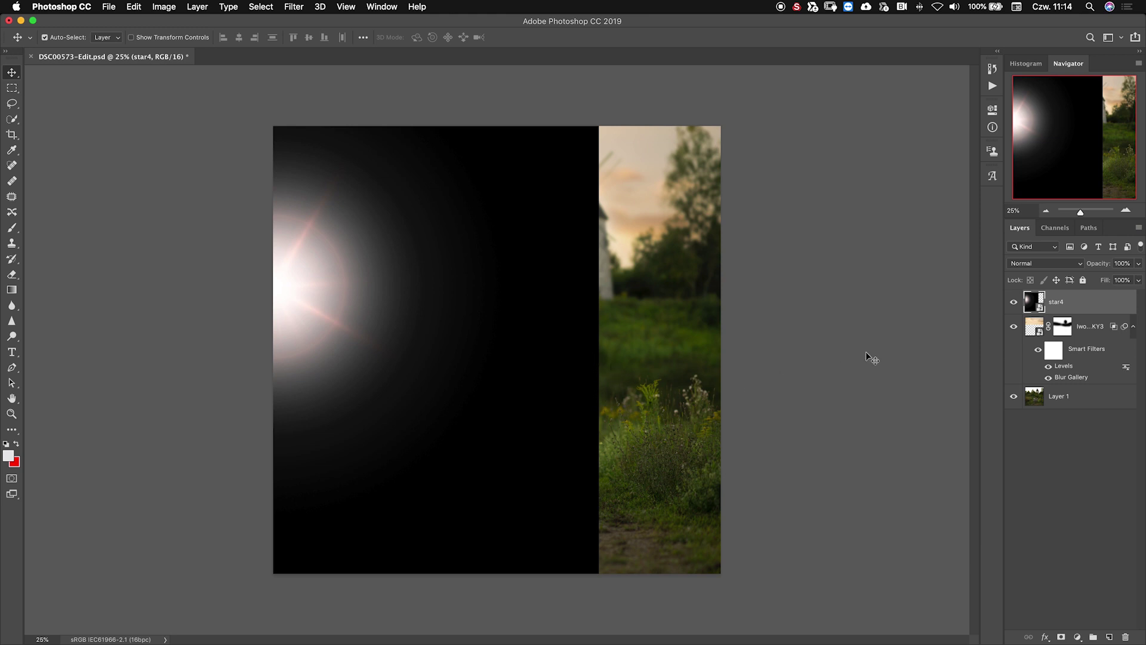
left_click(1041, 264)
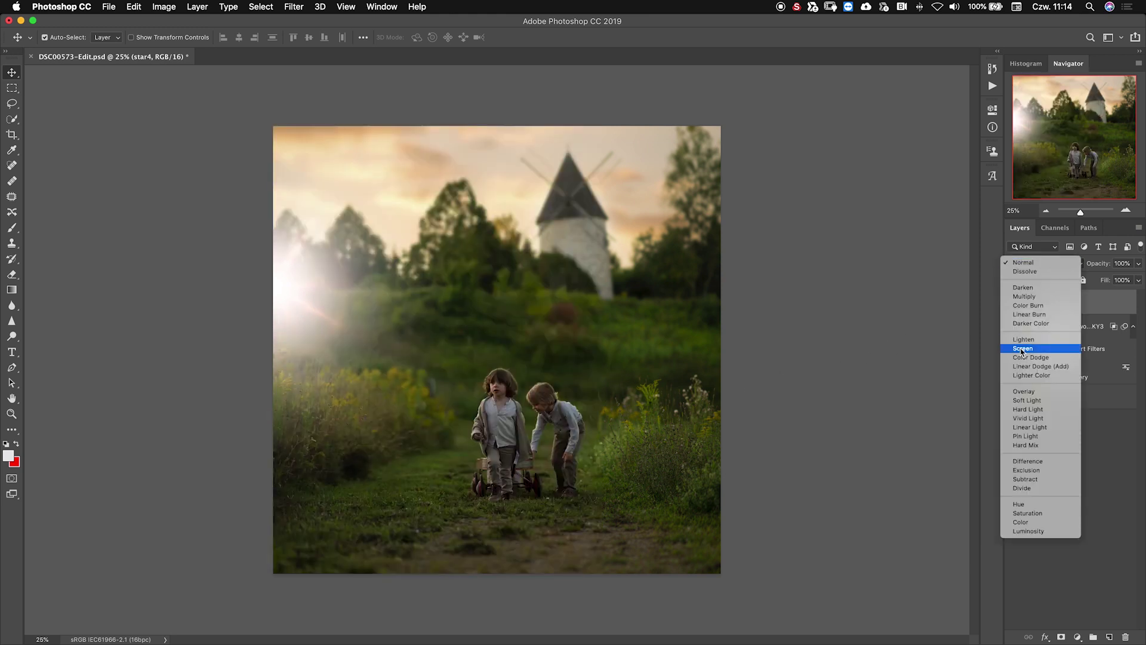
Set the star4 layer's blend mode to Screen and move the flare higher on the left side.
left_click(1022, 349)
left_click_drag(276, 298, 303, 284)
left_click(1108, 305)
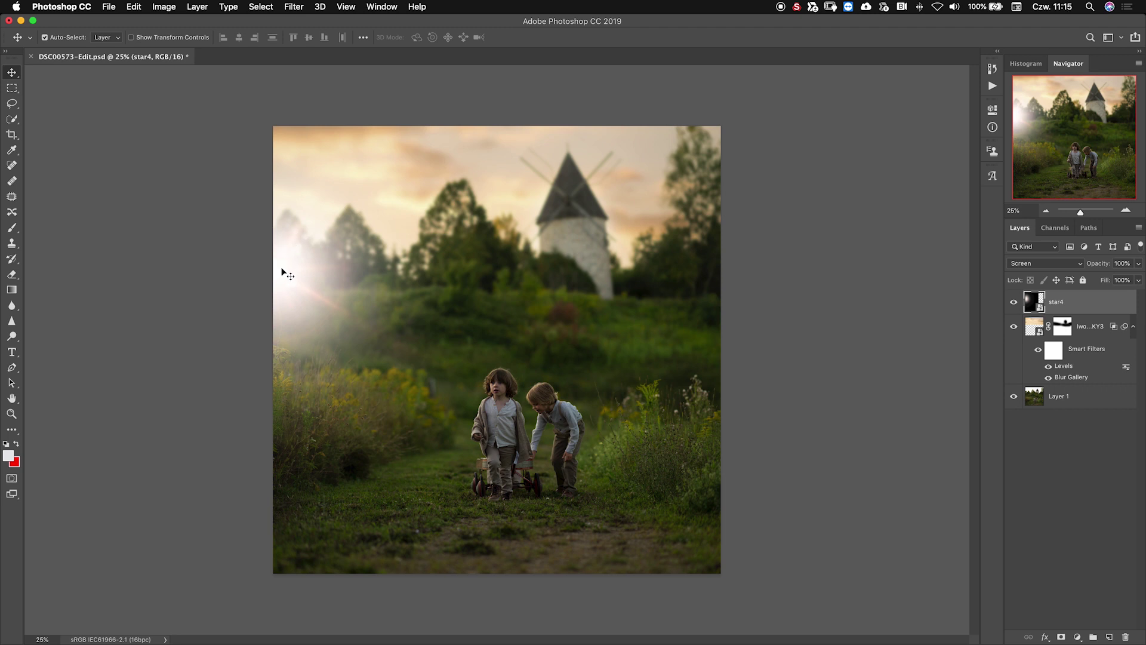
left_click(293, 8)
Apply a Camera Raw Filter with Temperature +42 to the flare, then nudge it into place.
left_click(305, 82)
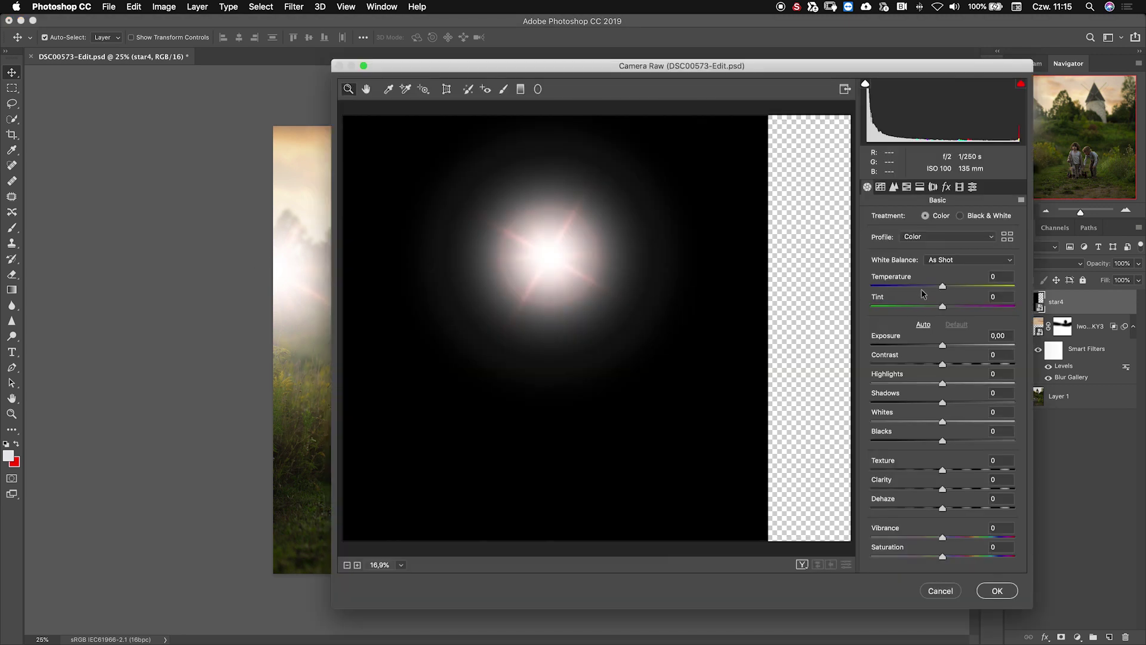
left_click_drag(943, 286, 973, 291)
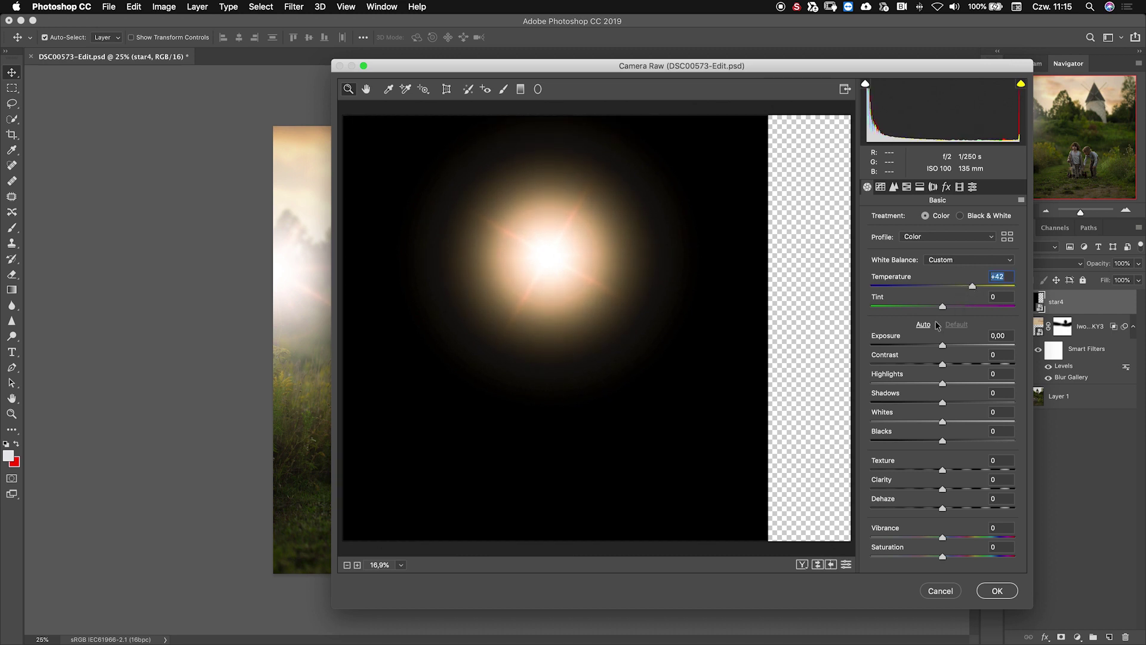
left_click(997, 591)
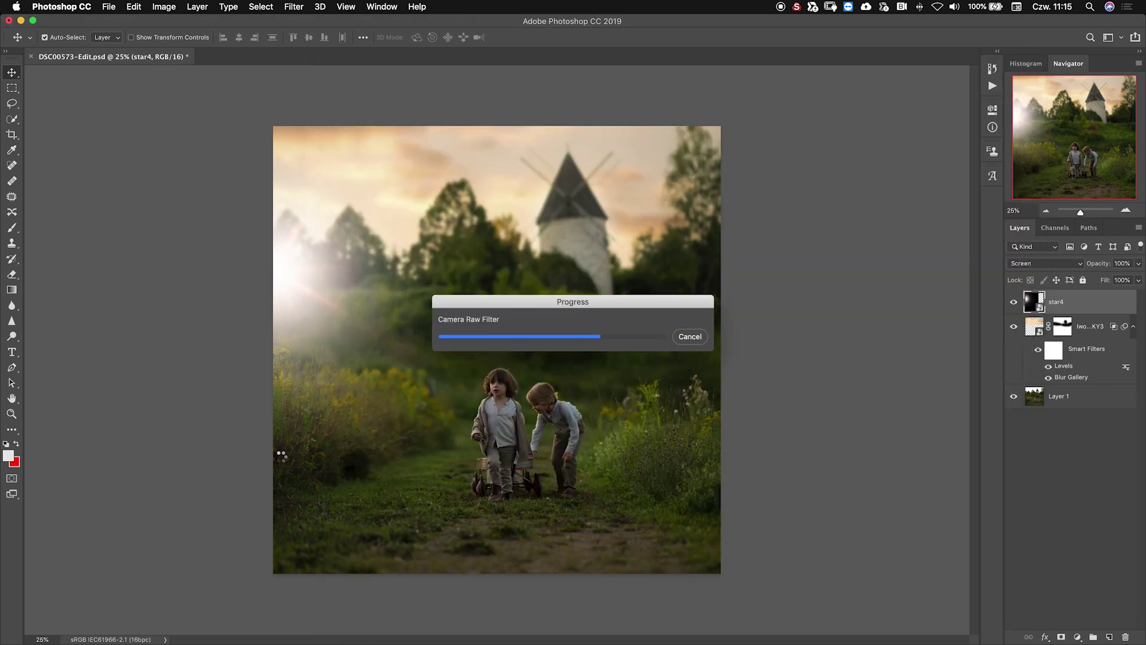
left_click_drag(289, 295, 276, 267)
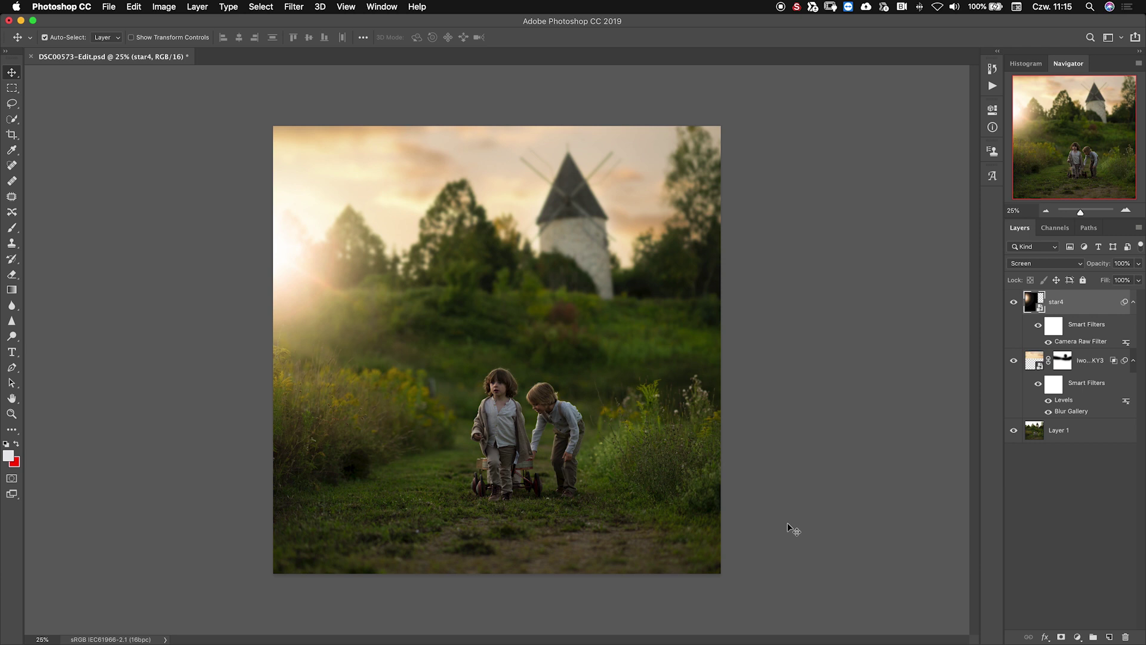
In Lightroom's filmstrip, compare DSC00573-Edit.psd with its raw original, ending on the edit.
mouse_move(691, 643)
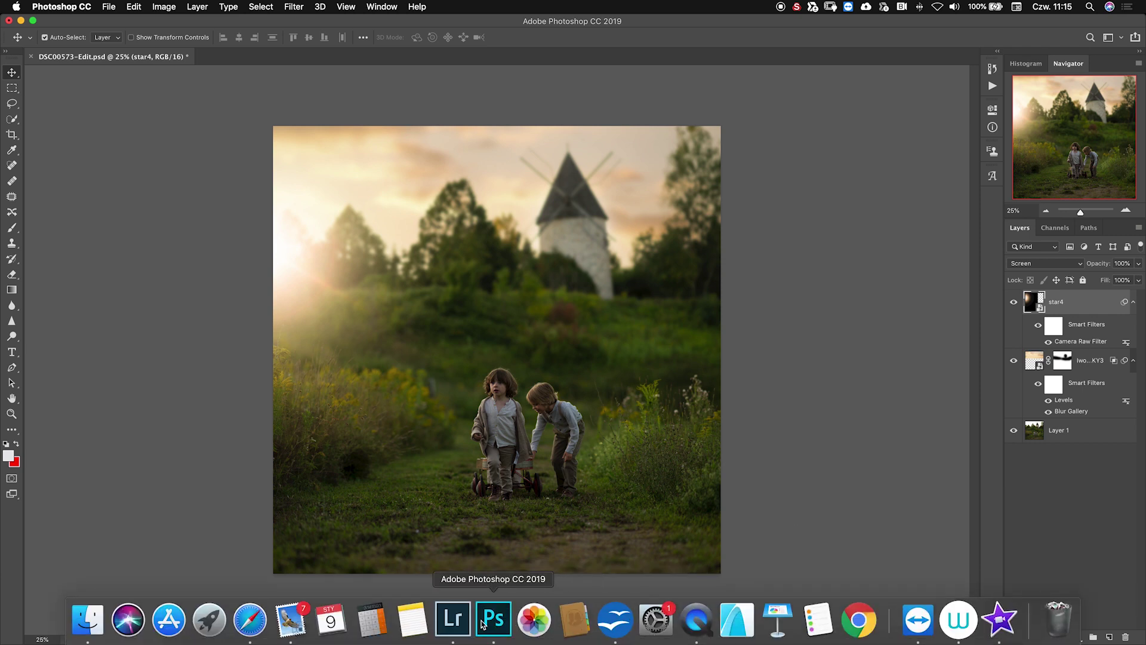
left_click(453, 620)
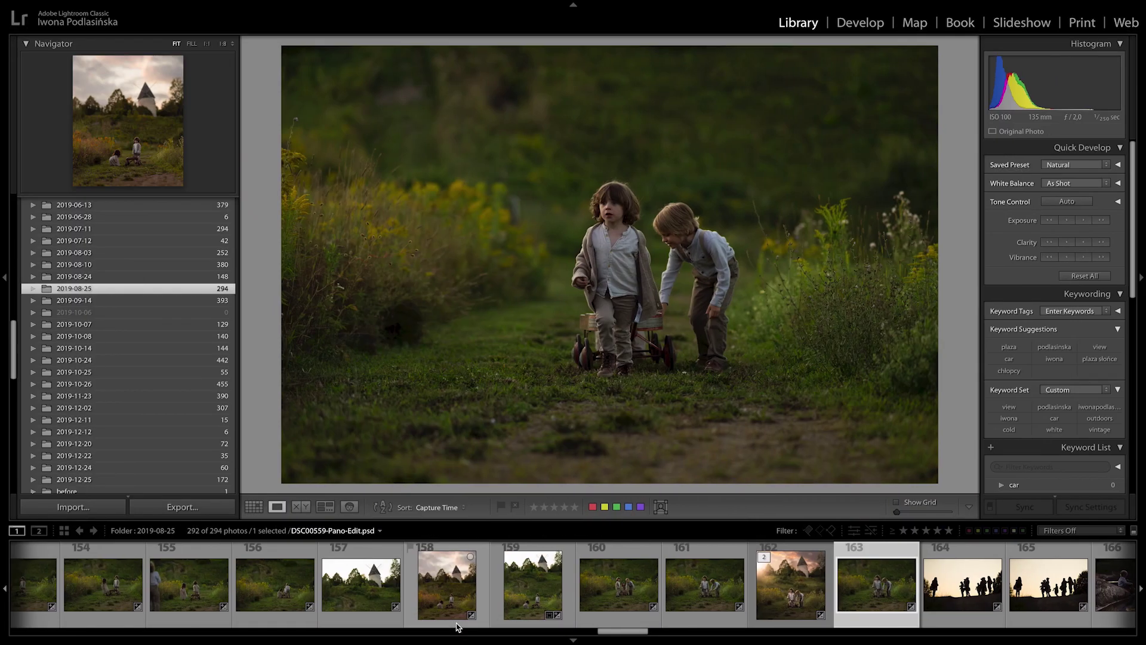
left_click(800, 579)
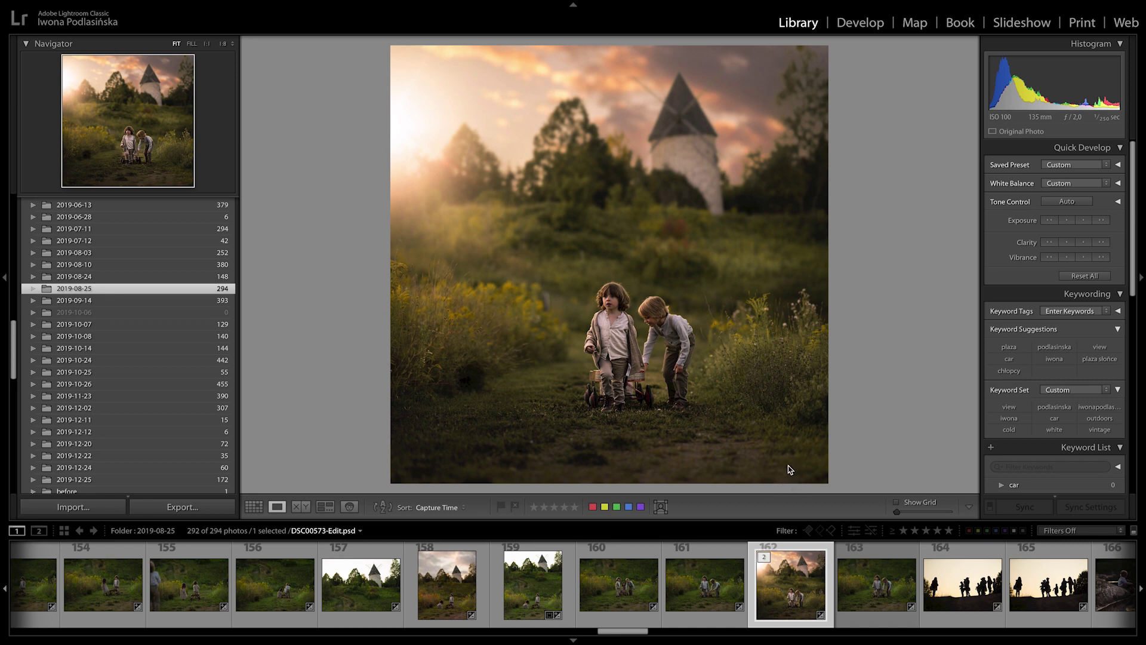
left_click(882, 603)
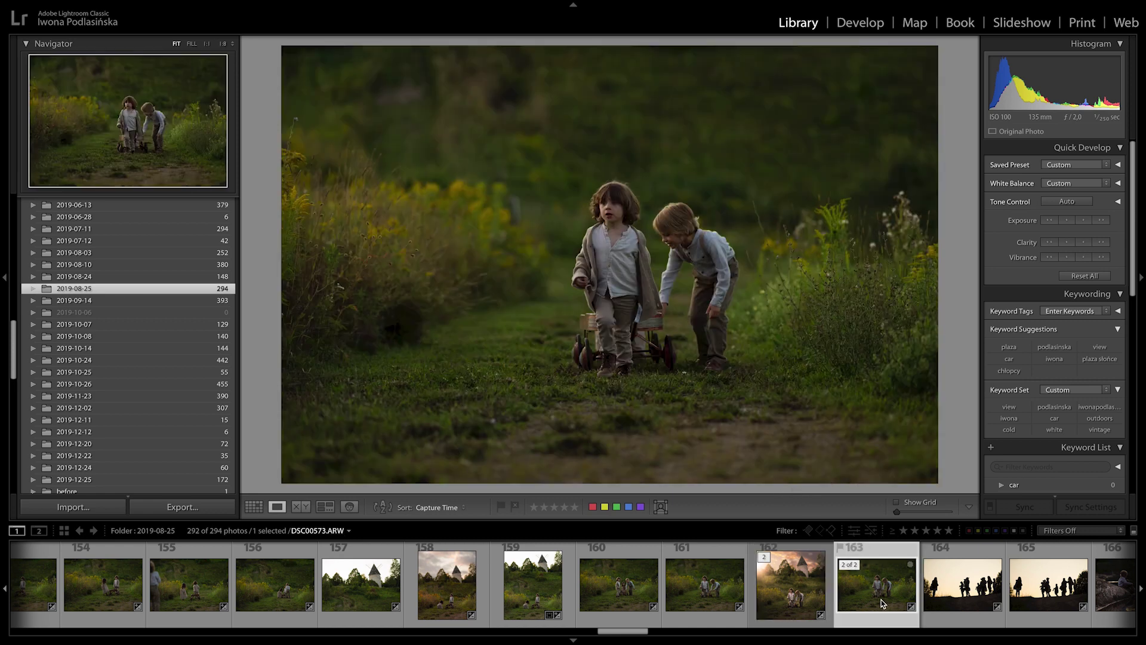
left_click(796, 592)
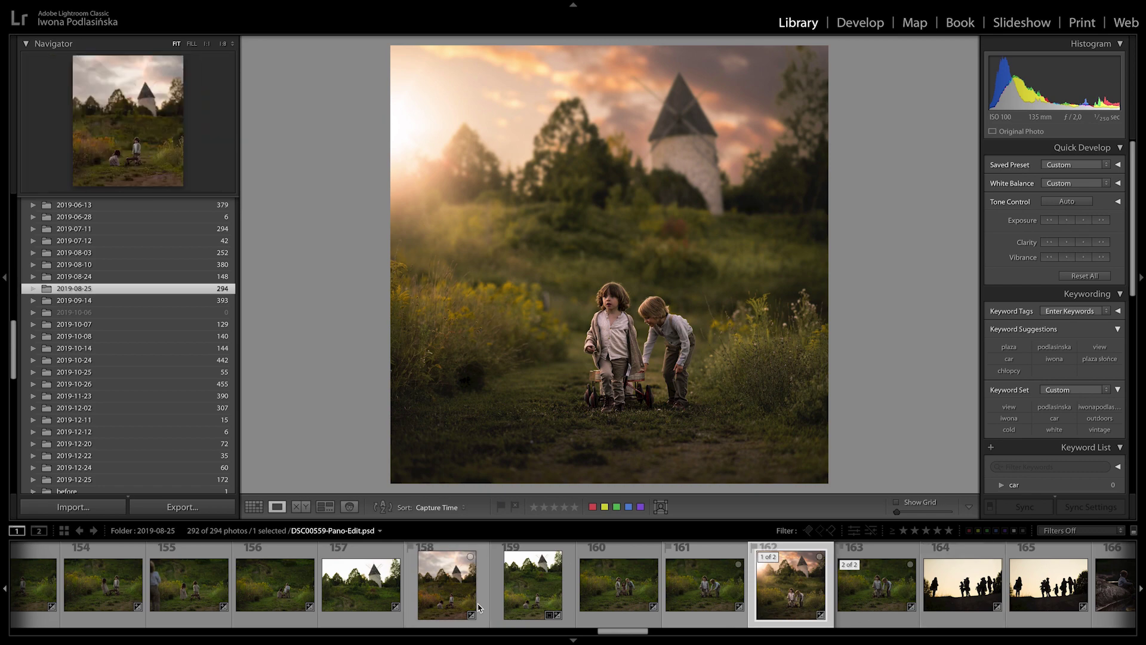
mouse_move(488, 642)
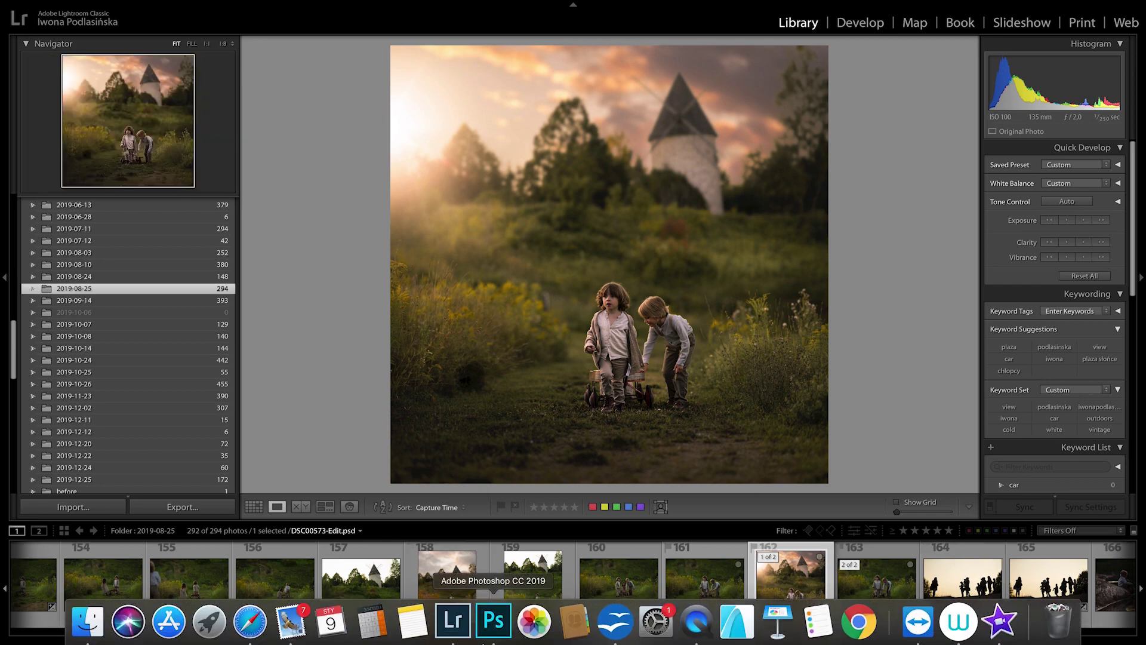
Load the photography site's English home page and reveal the TUTORIALS dropdown.
left_click(267, 629)
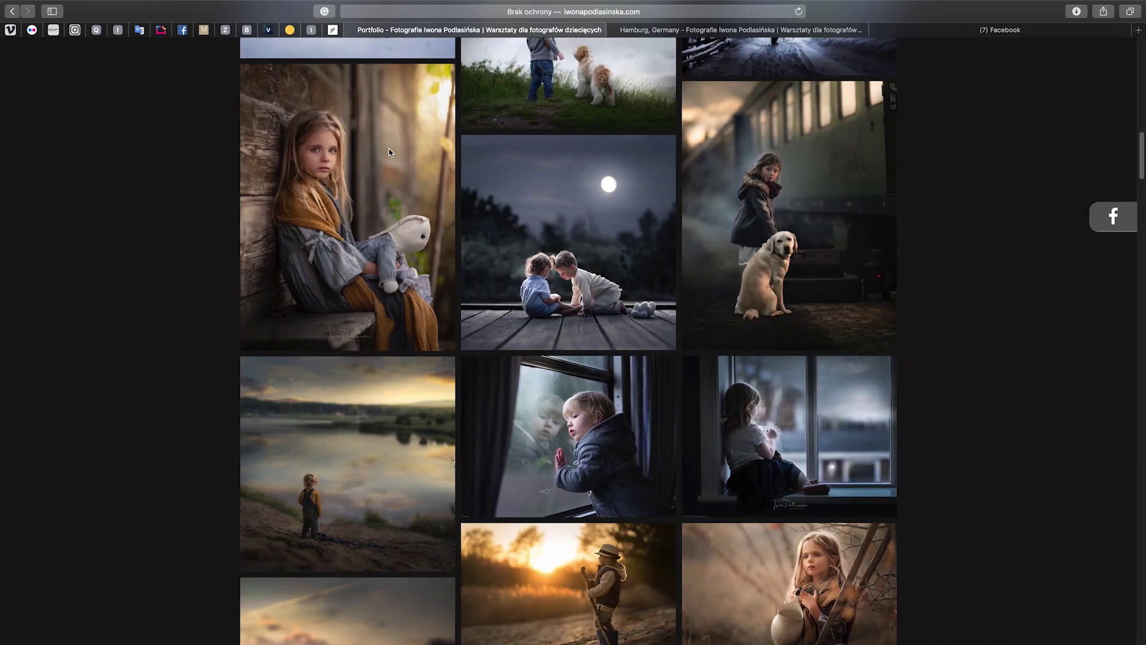
scroll(398, 215, "up", 15)
left_click(326, 87)
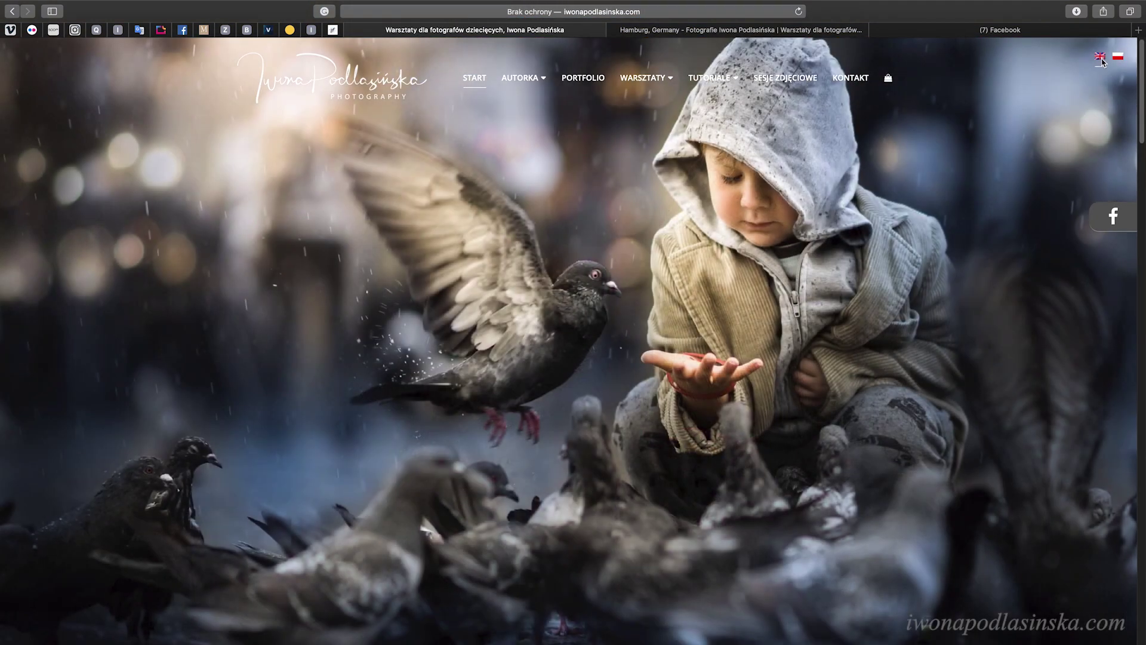
left_click(1101, 59)
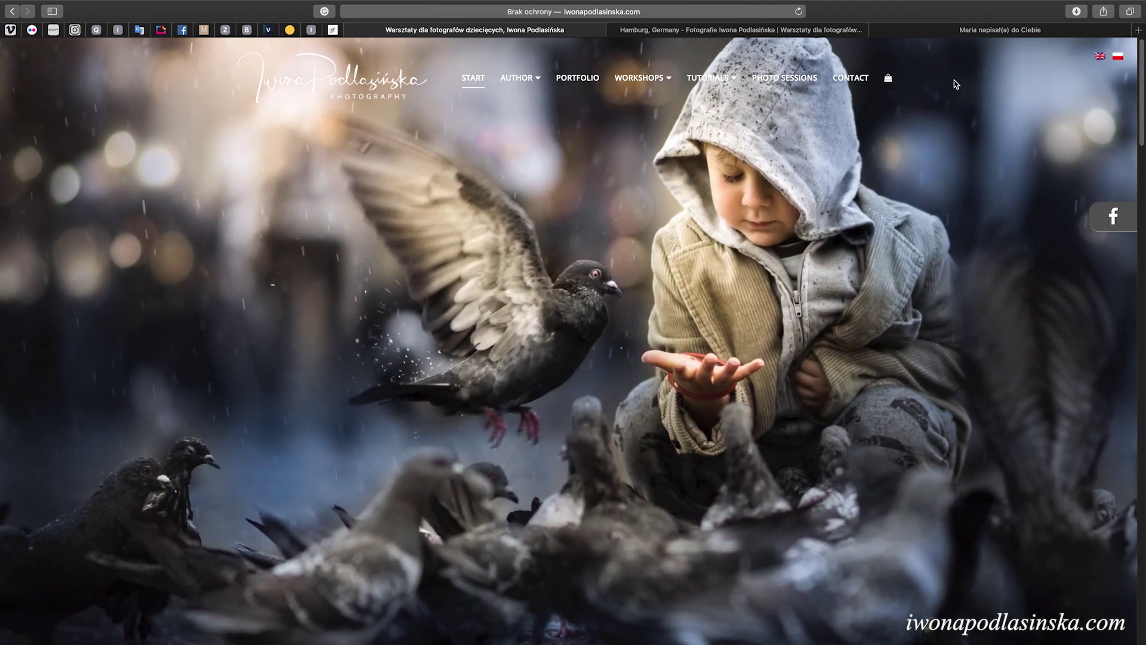
mouse_move(716, 82)
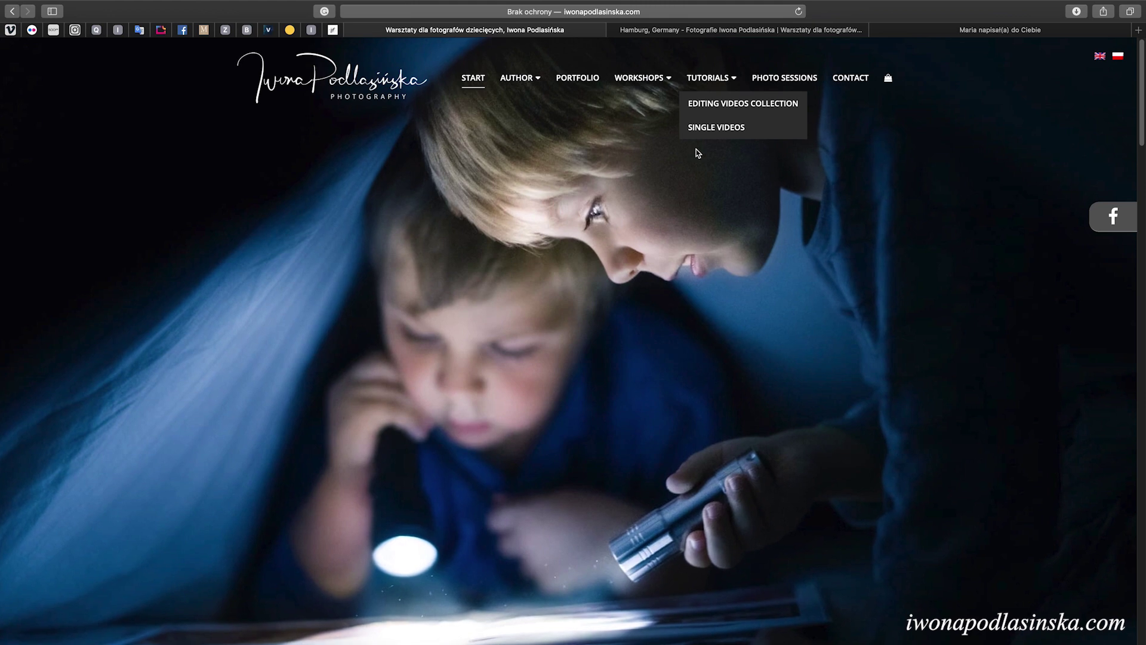
Browse the Single Videos tutorials page.
left_click(718, 128)
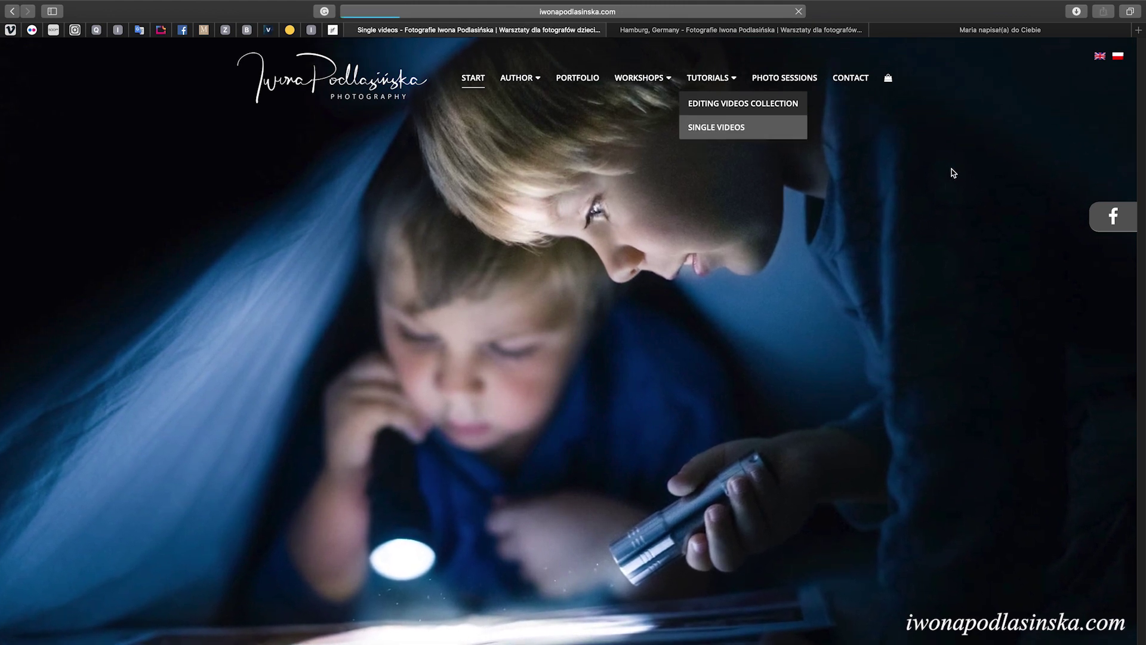
scroll(868, 278, "down", 15)
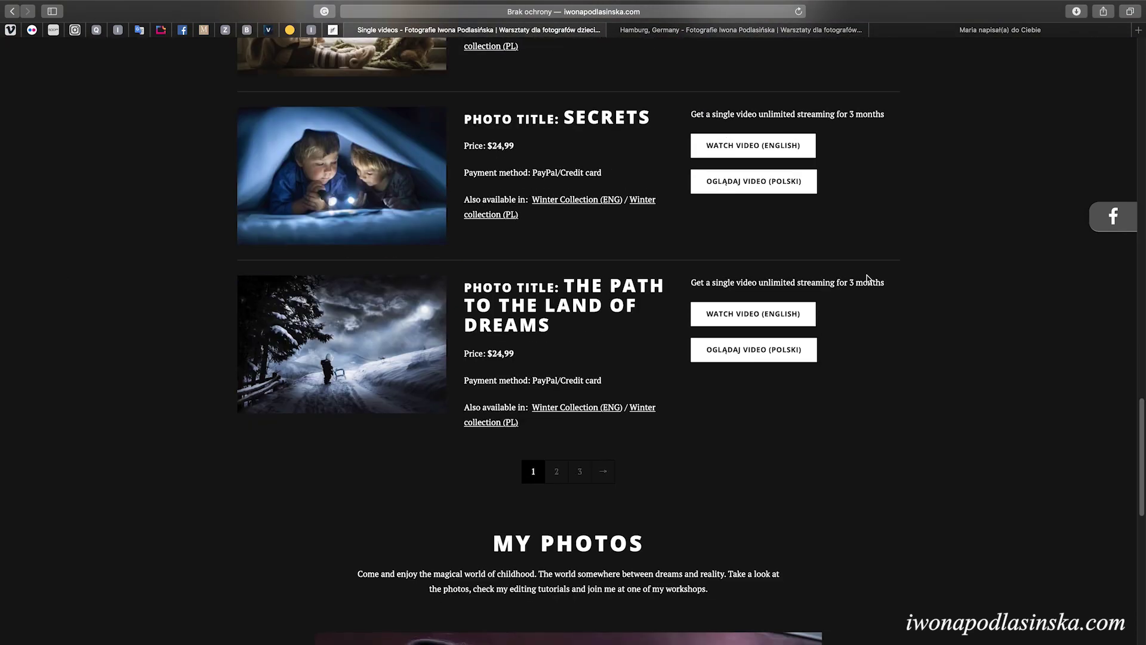
scroll(867, 279, "up", 15)
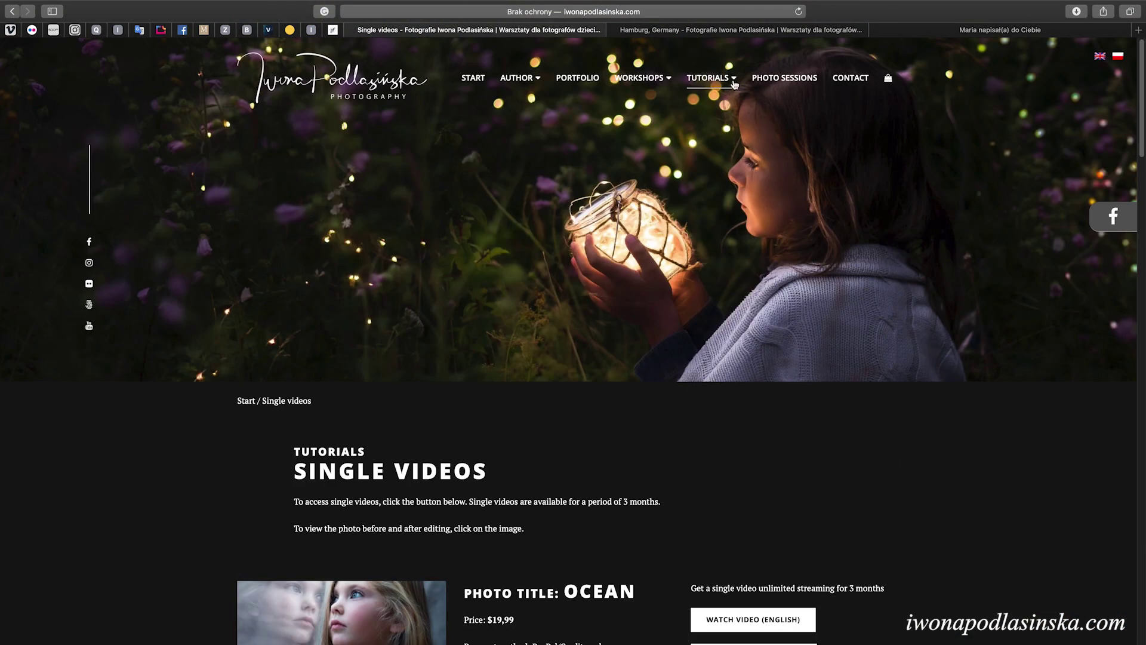
Browse the Editing Videos Collection page with the $99.99 Lightroom and Photoshop Collection.
left_click(725, 103)
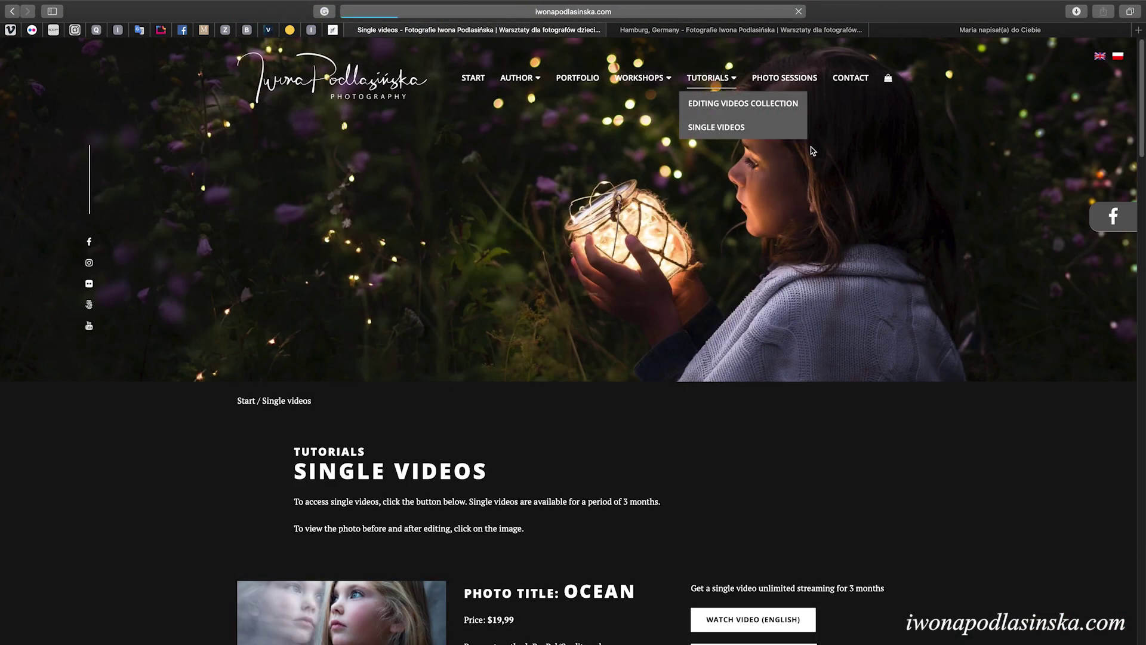
scroll(800, 163, "down", 8)
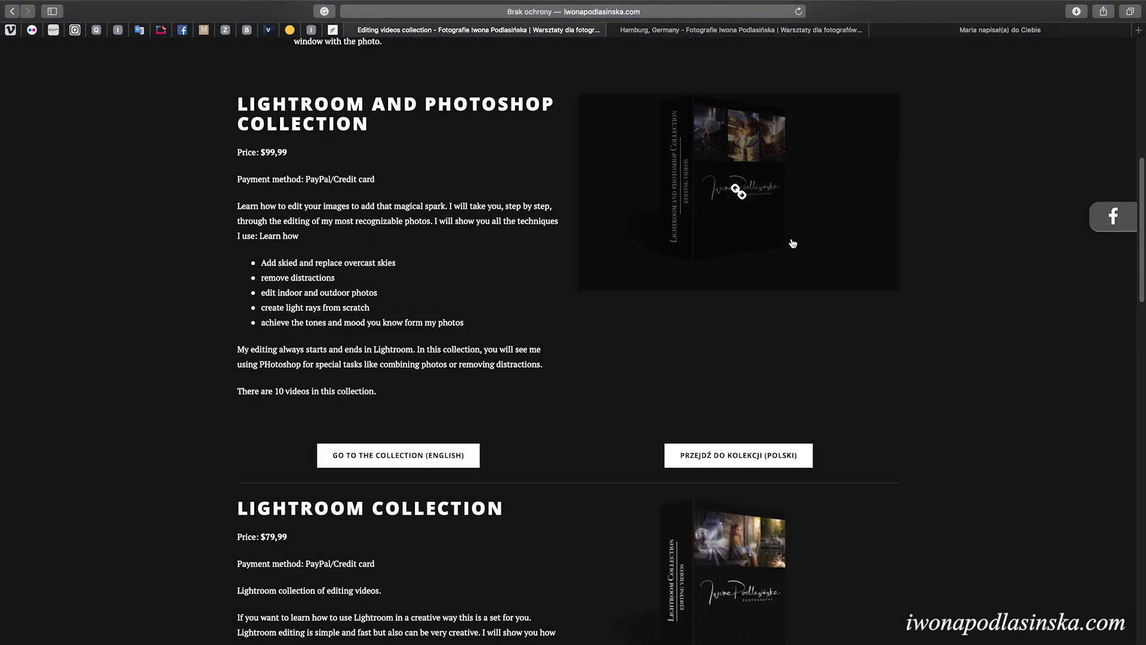
scroll(793, 243, "down", 3)
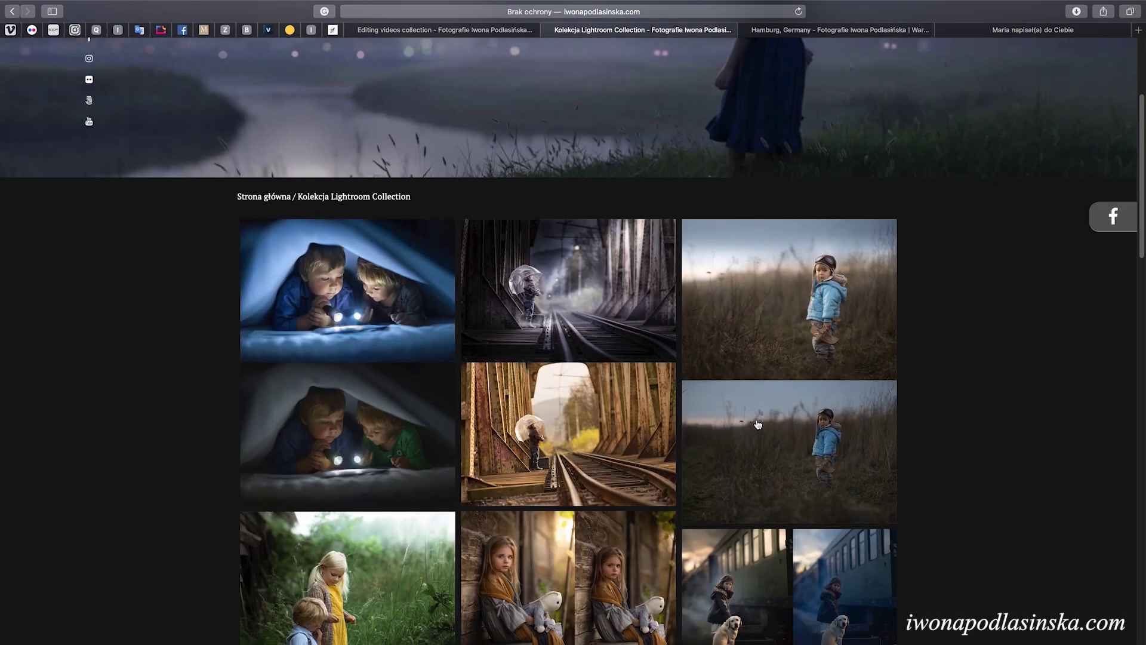
scroll(758, 425, "down", 10)
scroll(758, 426, "up", 10)
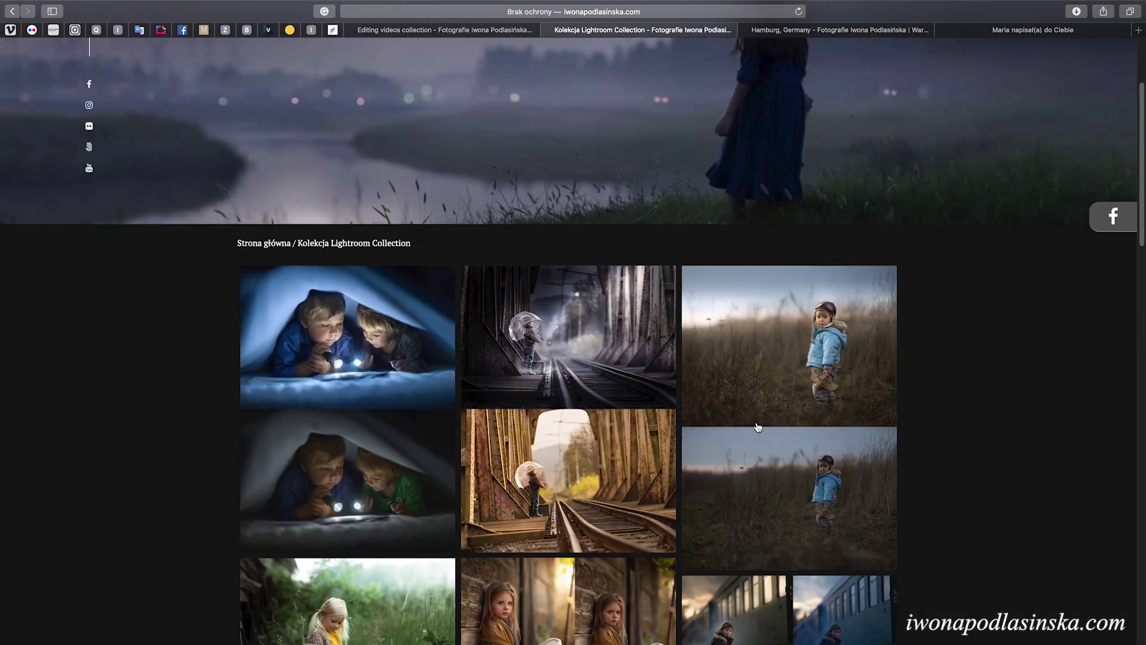
scroll(758, 426, "up", 4)
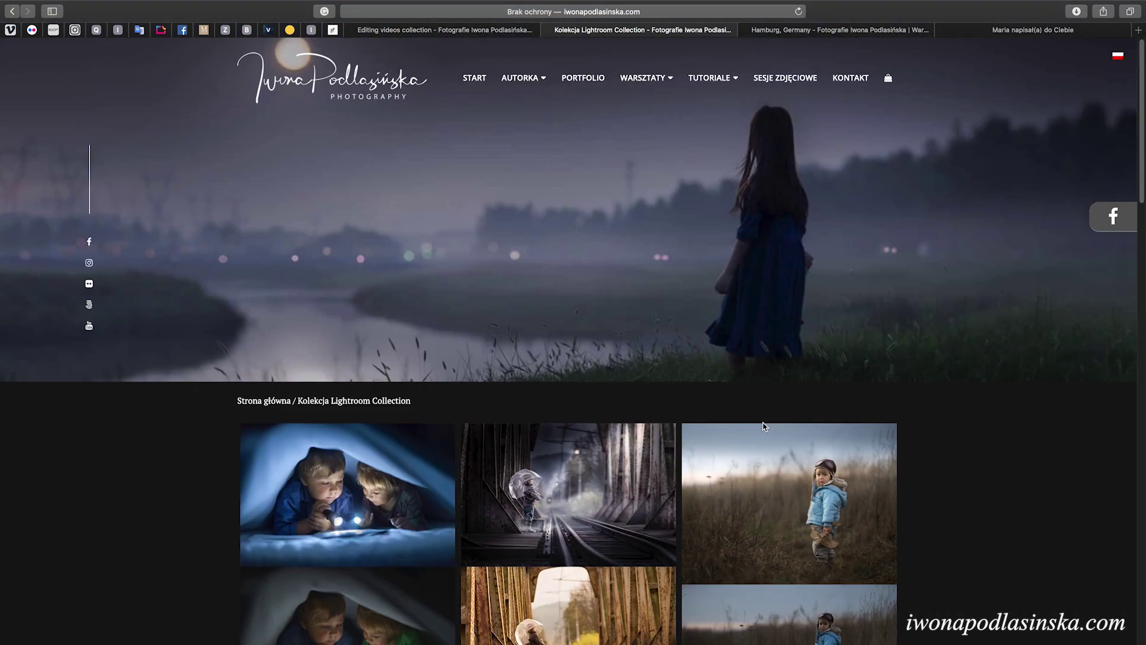
left_click(413, 32)
scroll(518, 195, "up", 10)
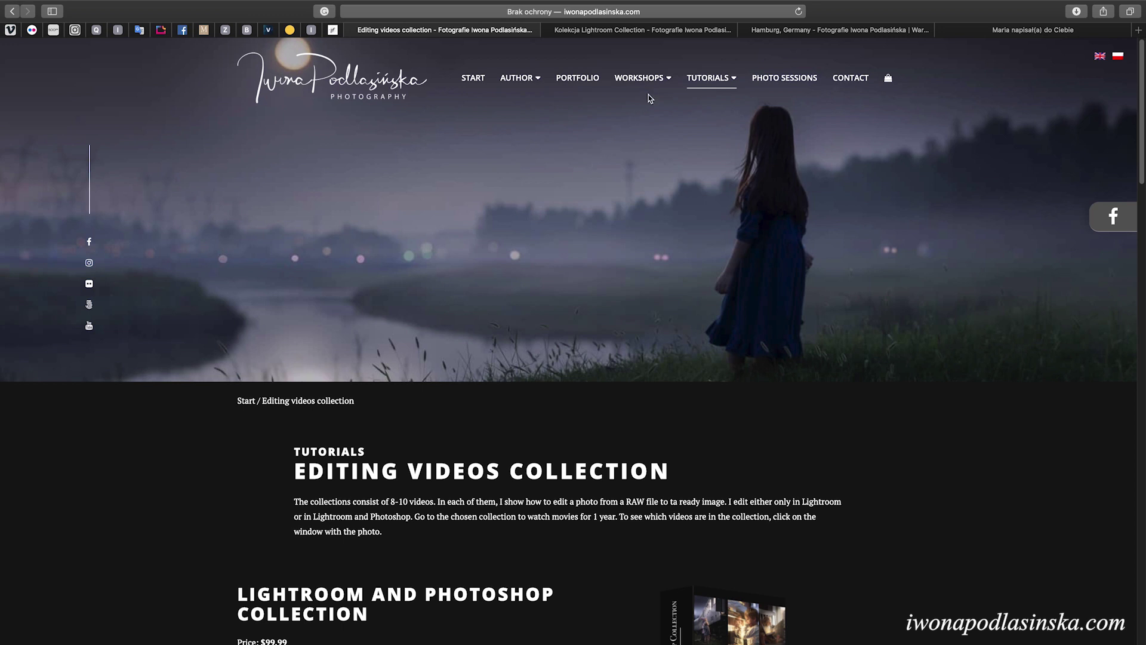
mouse_move(647, 84)
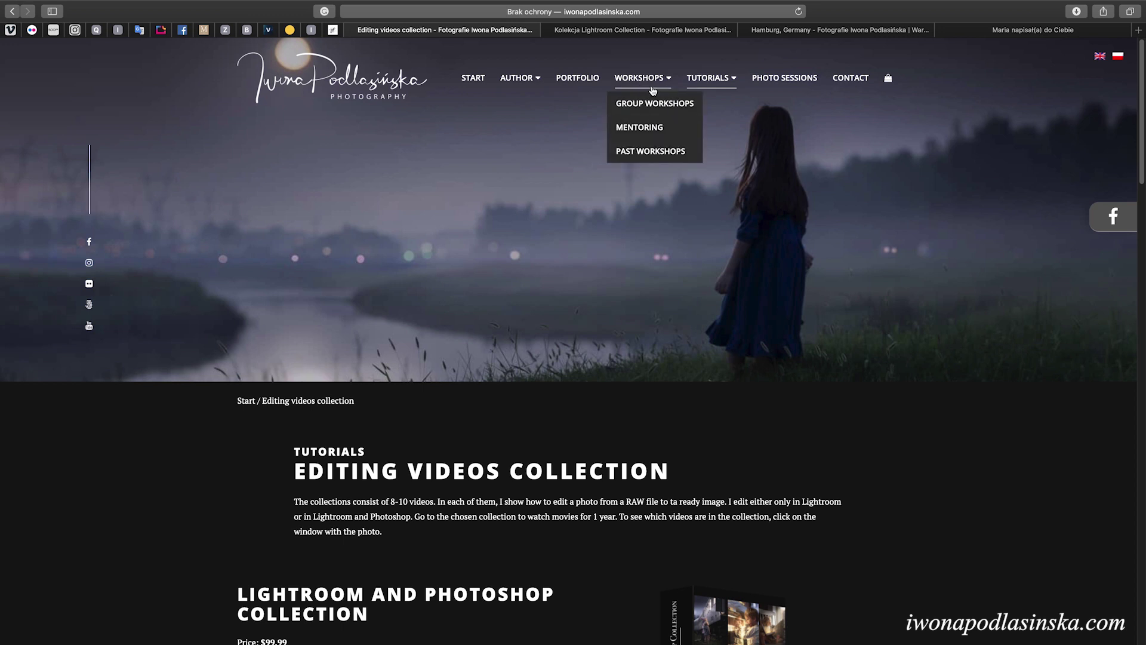
View page 2 of the Group Workshops listing, then return to Photoshop.
left_click(683, 110)
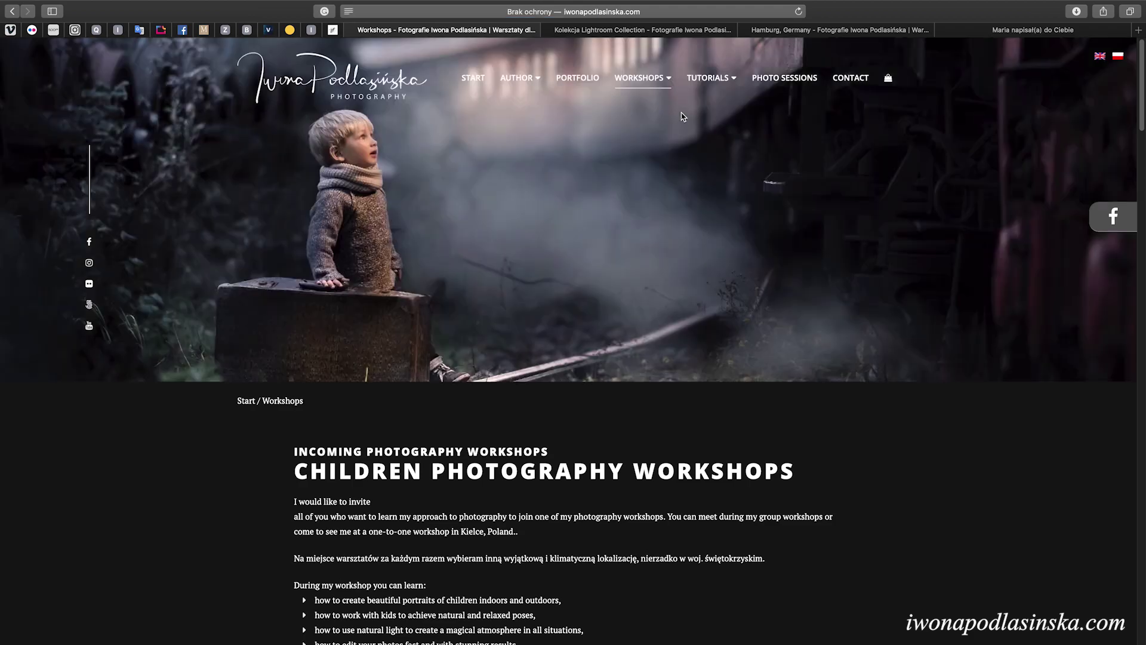
scroll(684, 150, "down", 10)
scroll(684, 151, "down", 15)
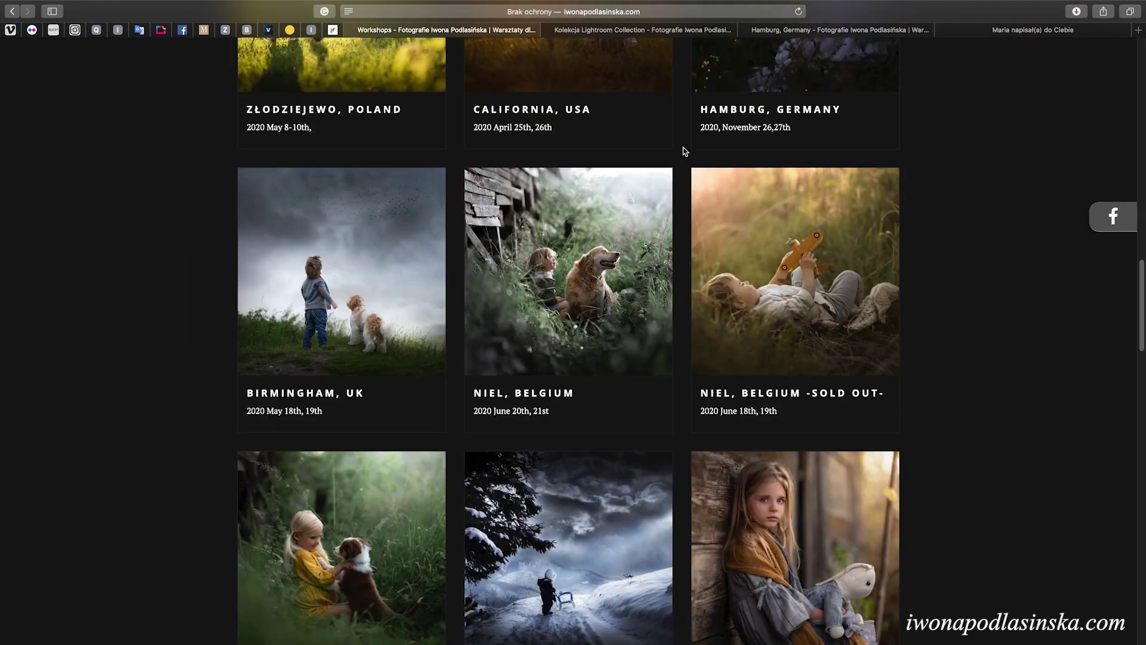
scroll(684, 151, "up", 3)
scroll(684, 151, "down", 3)
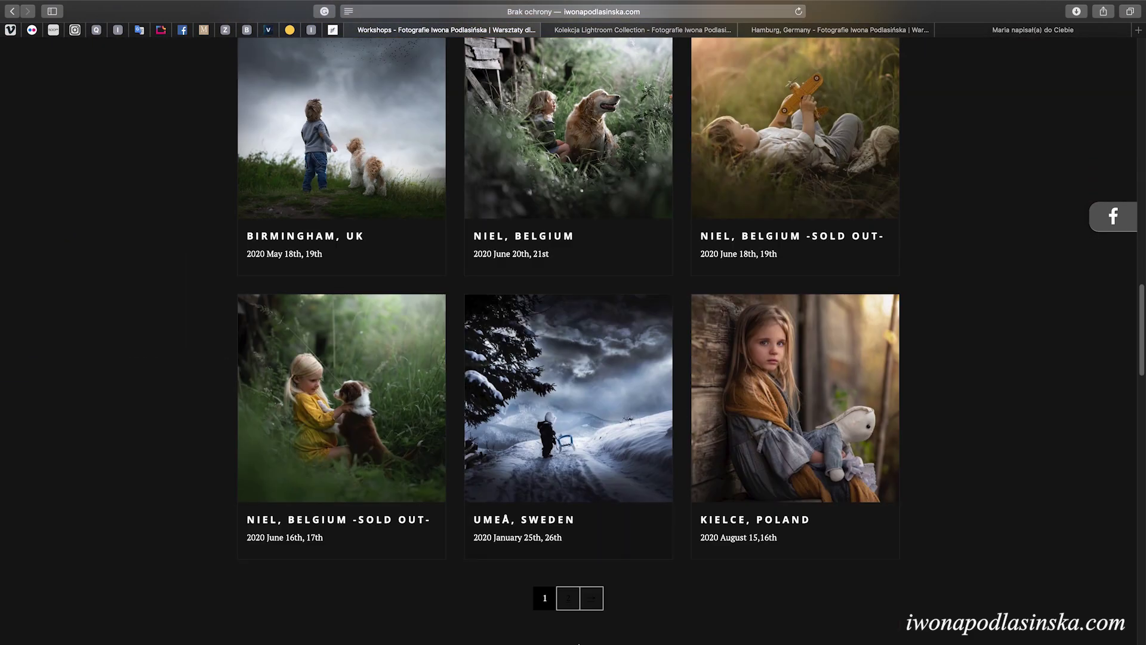
left_click(569, 598)
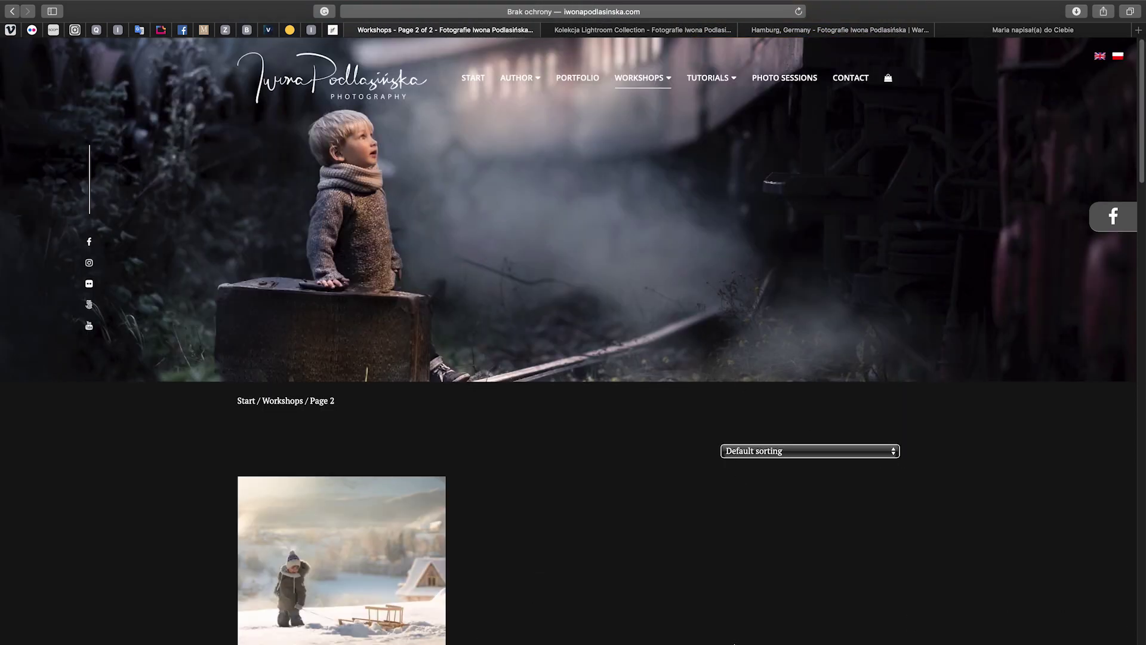
mouse_move(696, 633)
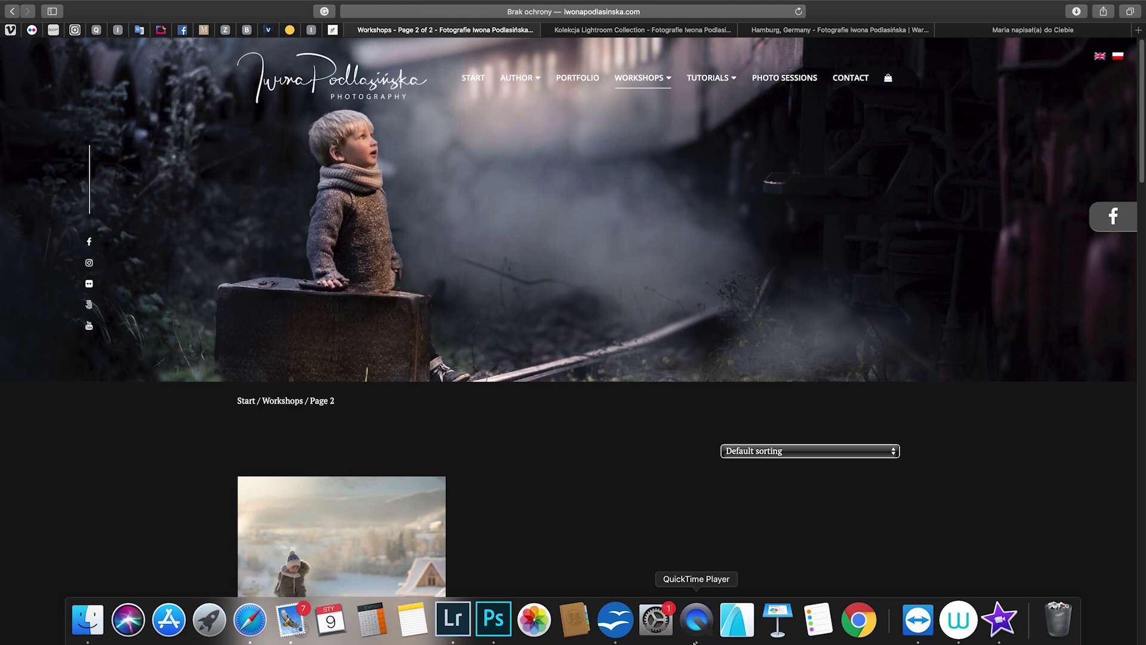
left_click(491, 621)
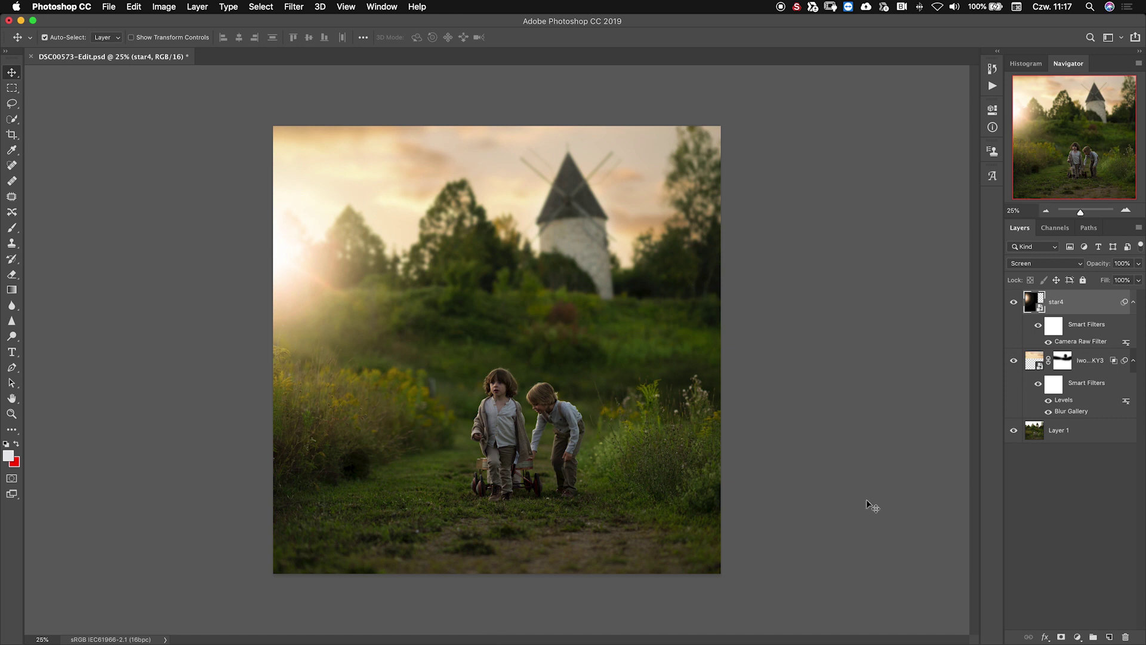